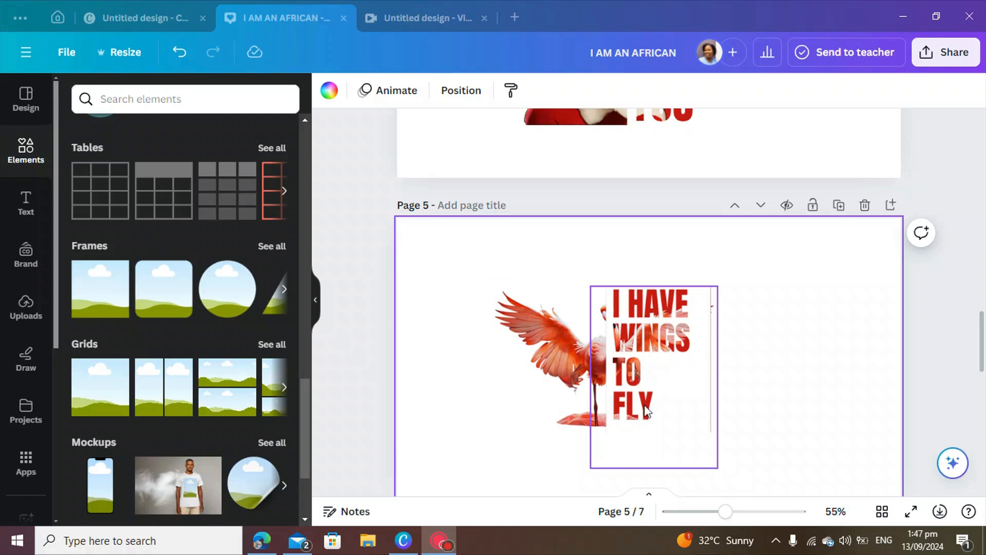
Step: Scroll through the example half-face text designs on pages 2–5, stopping on the empty page 3
scroll(648, 417, up, 4)
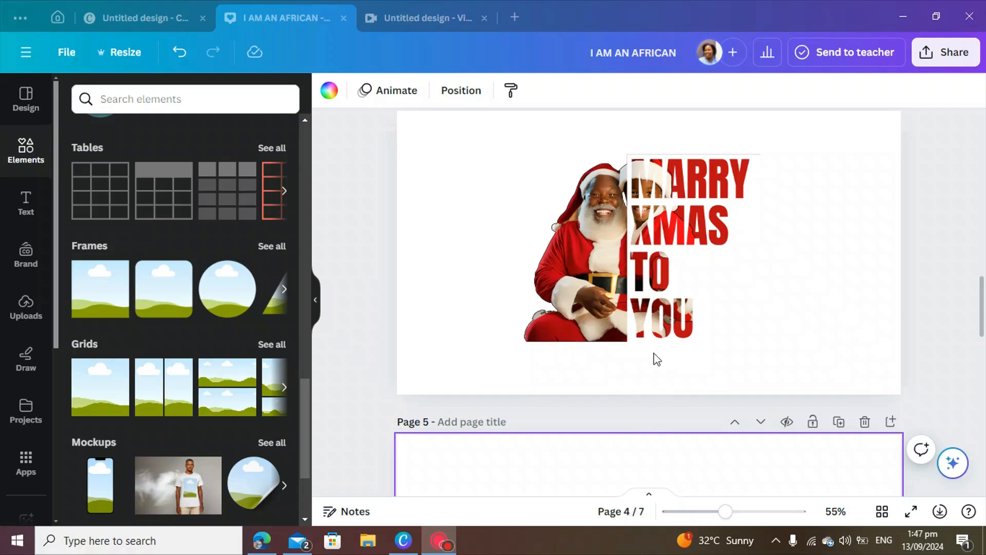
scroll(656, 360, up, 6)
scroll(655, 361, up, 2)
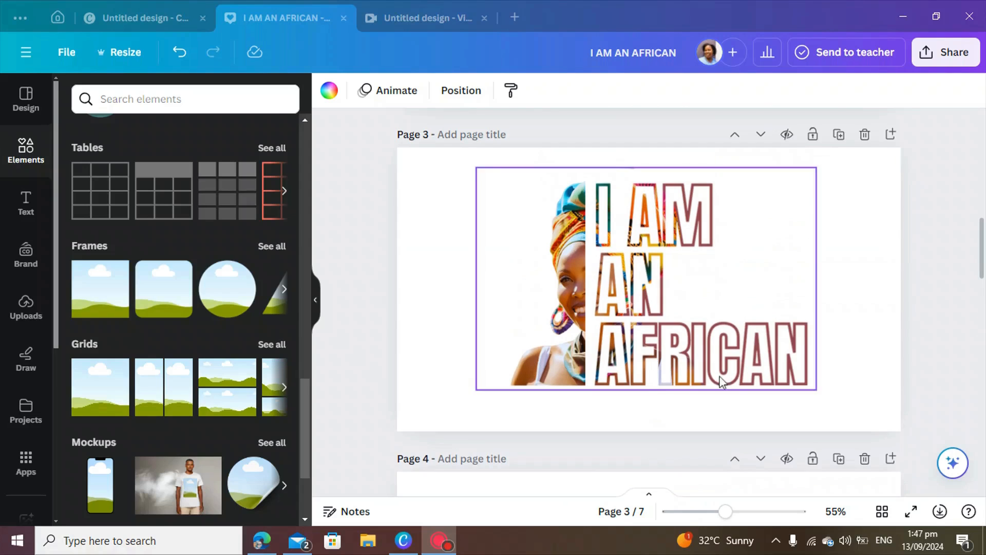
scroll(637, 407, down, 3)
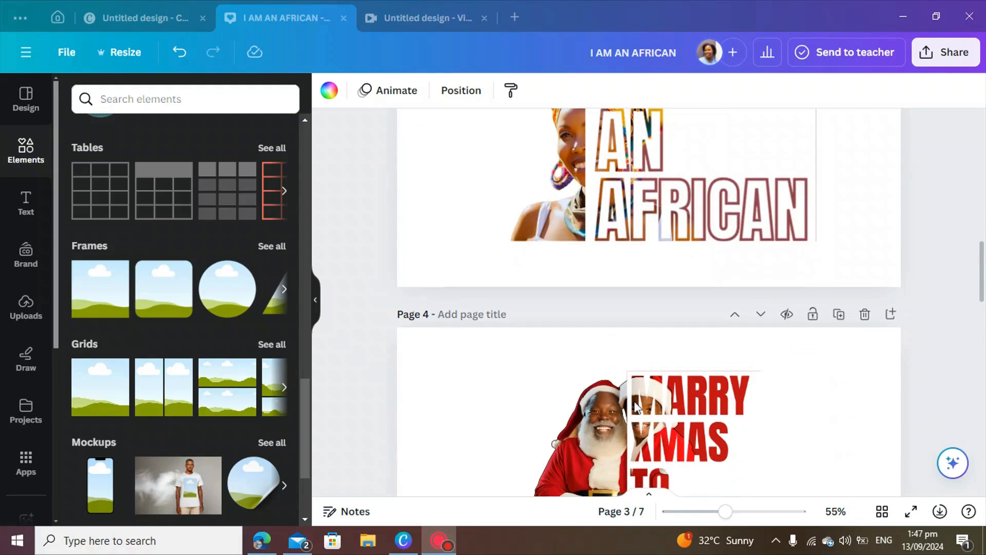
scroll(637, 407, down, 3)
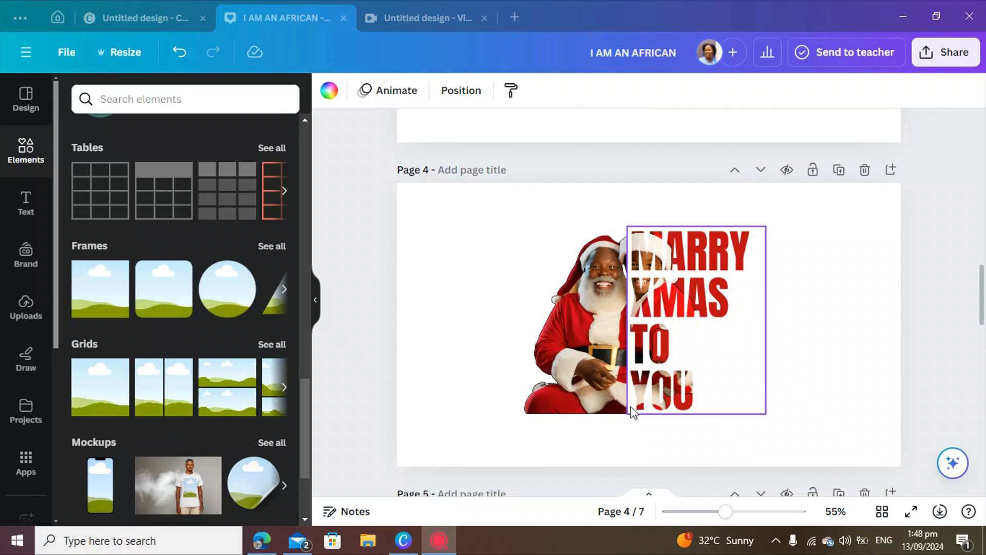
scroll(602, 377, up, 5)
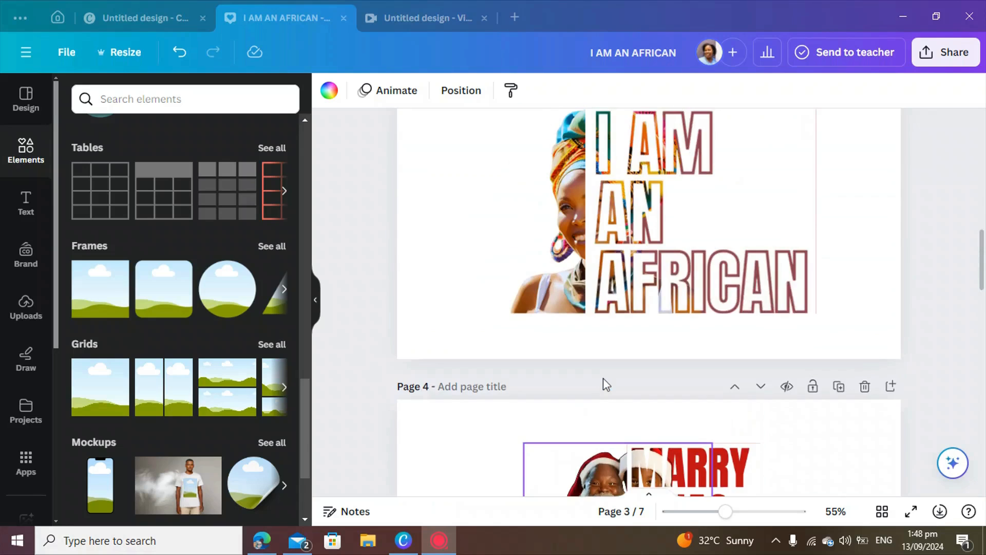
scroll(604, 383, up, 6)
scroll(605, 388, up, 3)
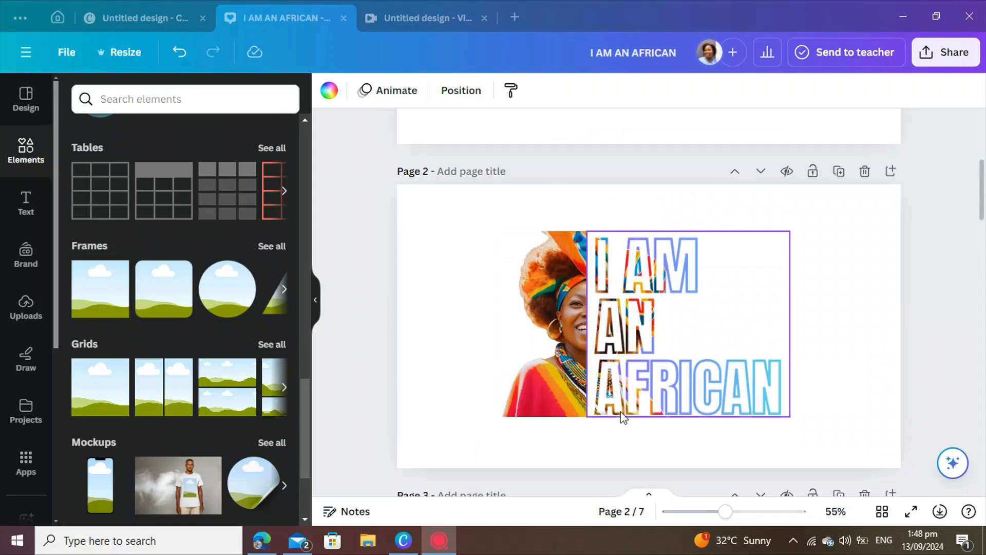
scroll(624, 431, down, 3)
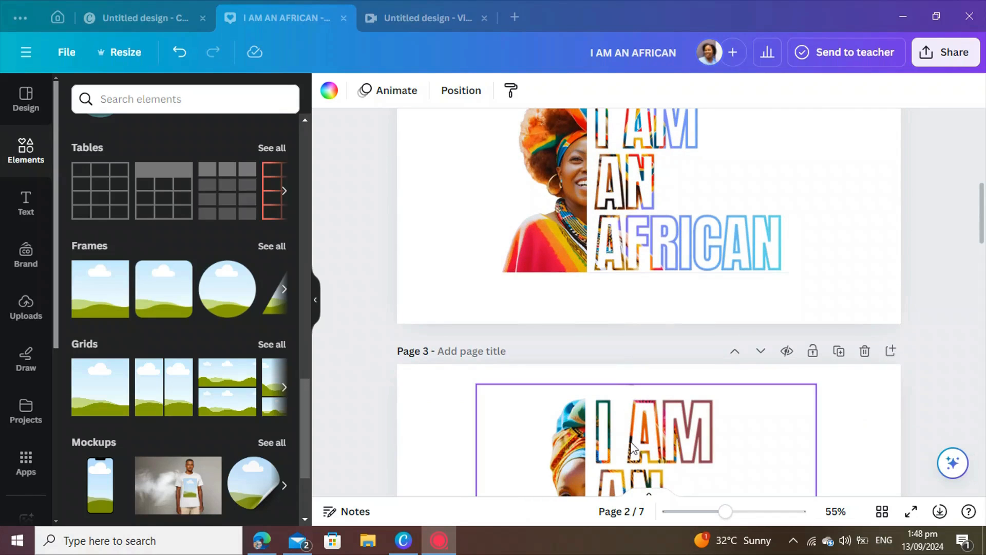
scroll(633, 448, down, 1)
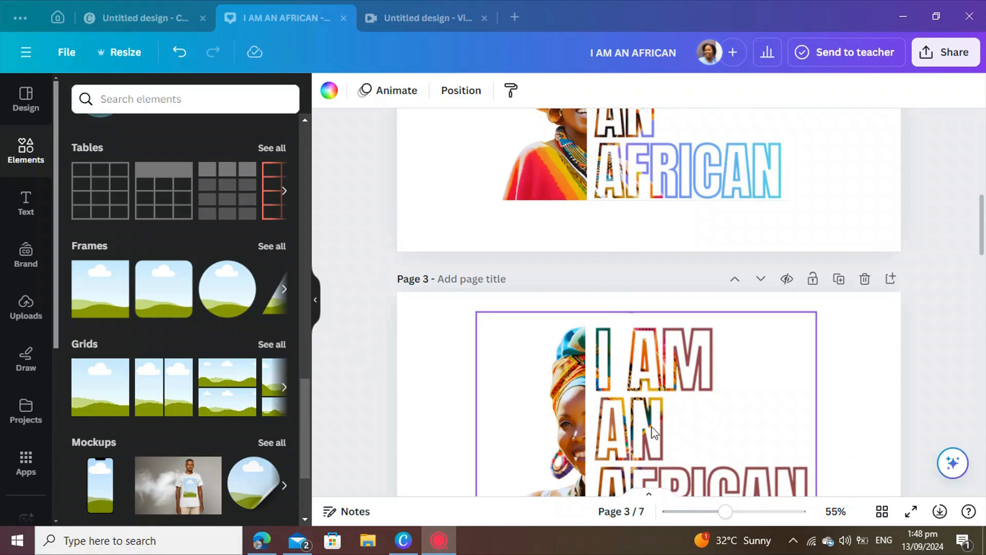
scroll(655, 433, down, 2)
scroll(651, 429, down, 6)
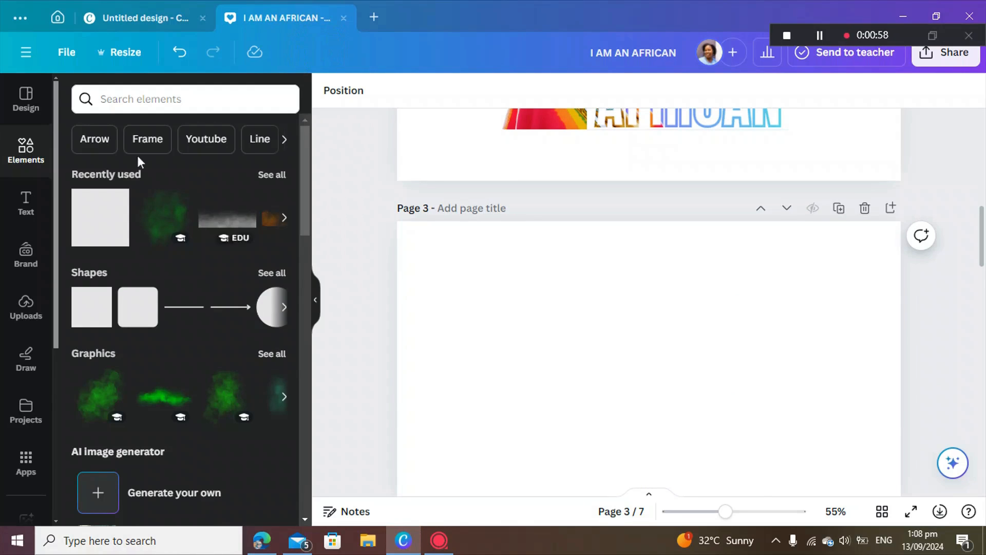
Step: Add the headwrapped woman's portrait from Uploads to page 3
click(23, 307)
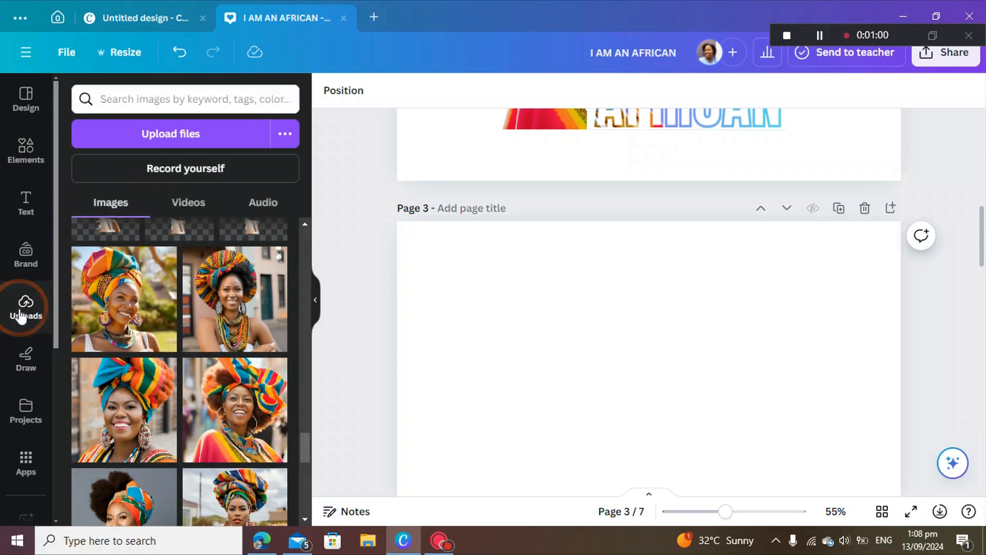
click(119, 317)
scroll(679, 415, down, 2)
drag(668, 341, 626, 349)
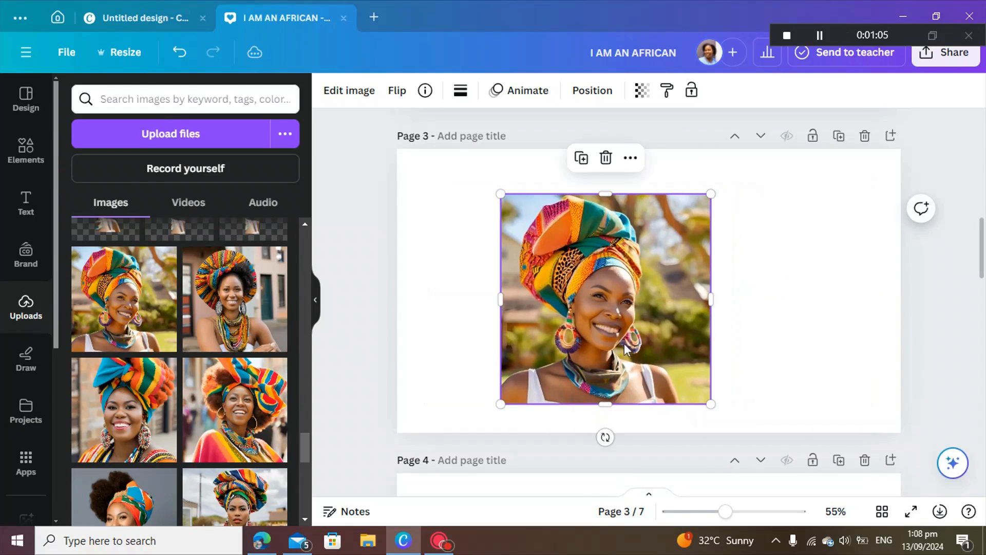
Step: Remove the portrait's background, apply the Fresco filter, and enlarge it
click(359, 91)
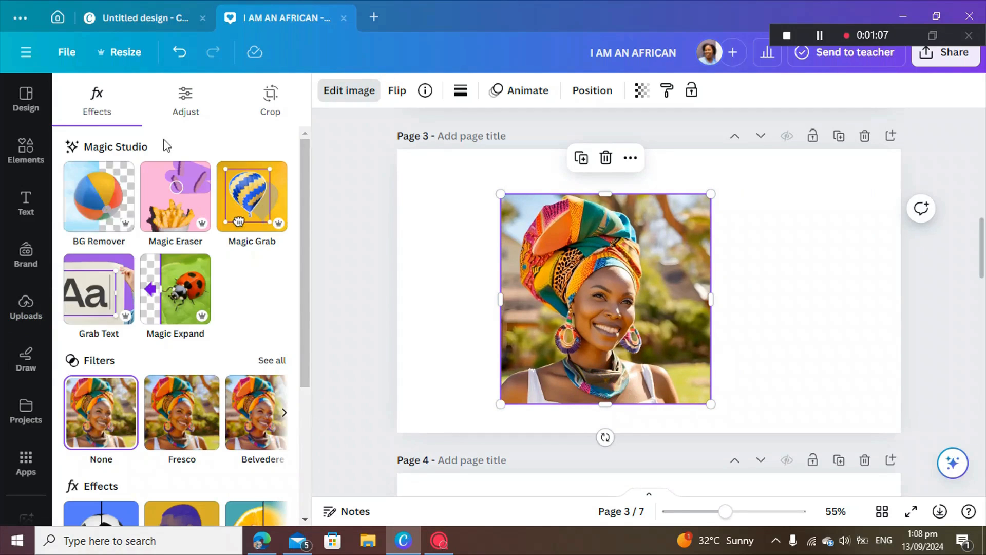
click(96, 190)
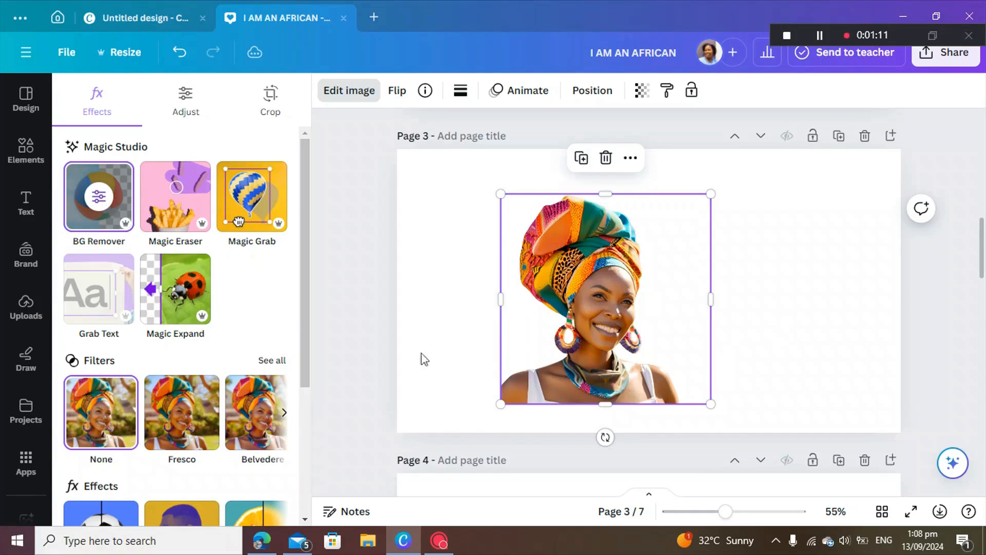
click(179, 419)
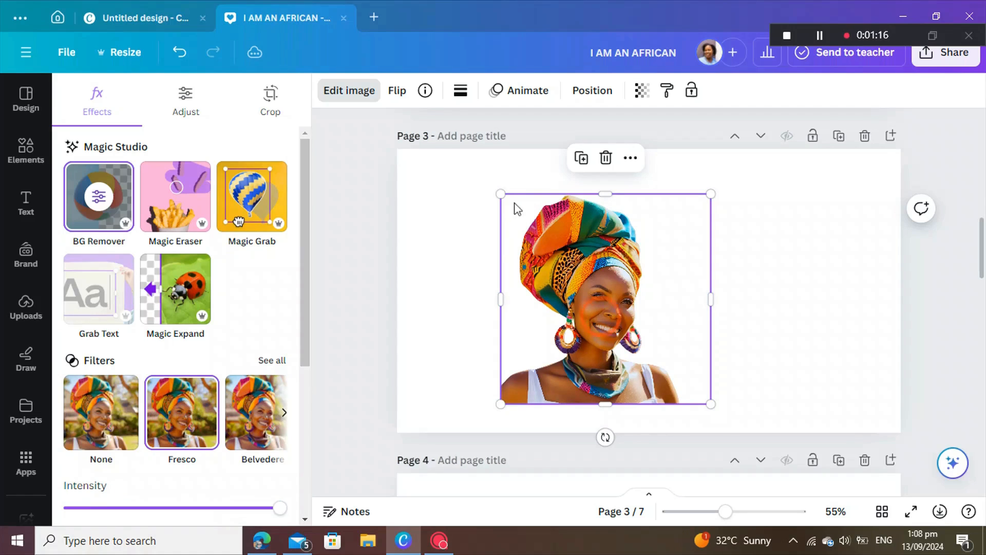
drag(501, 194, 473, 166)
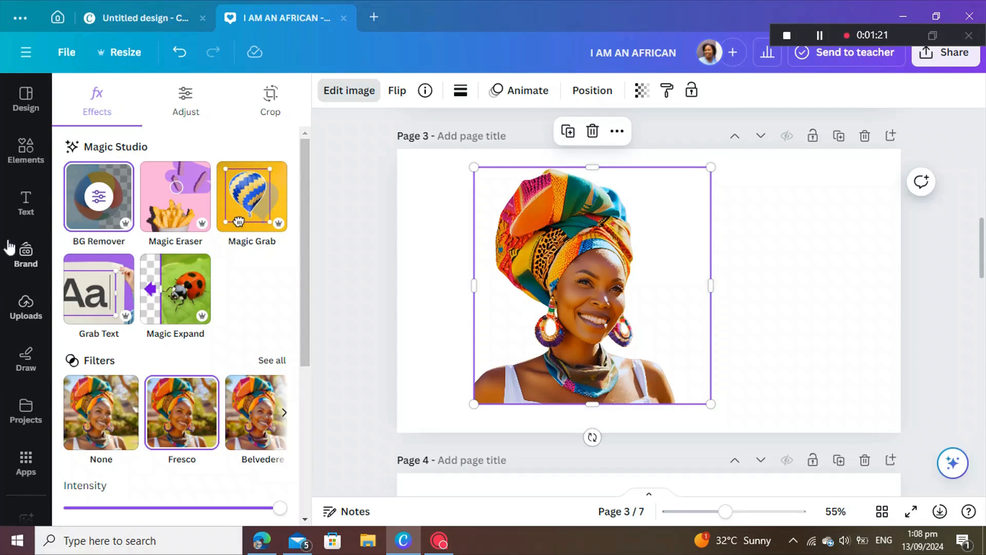
Step: Add a heading beside the portrait reading 'I AM', 'AN', 'AFRICAN' on three lines
click(31, 208)
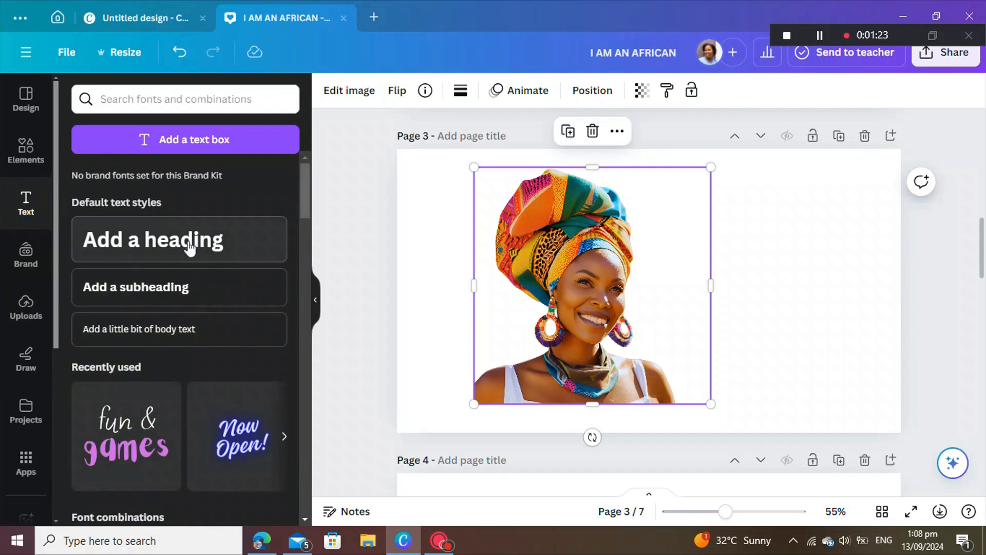
click(175, 253)
click(779, 367)
drag(704, 294, 797, 270)
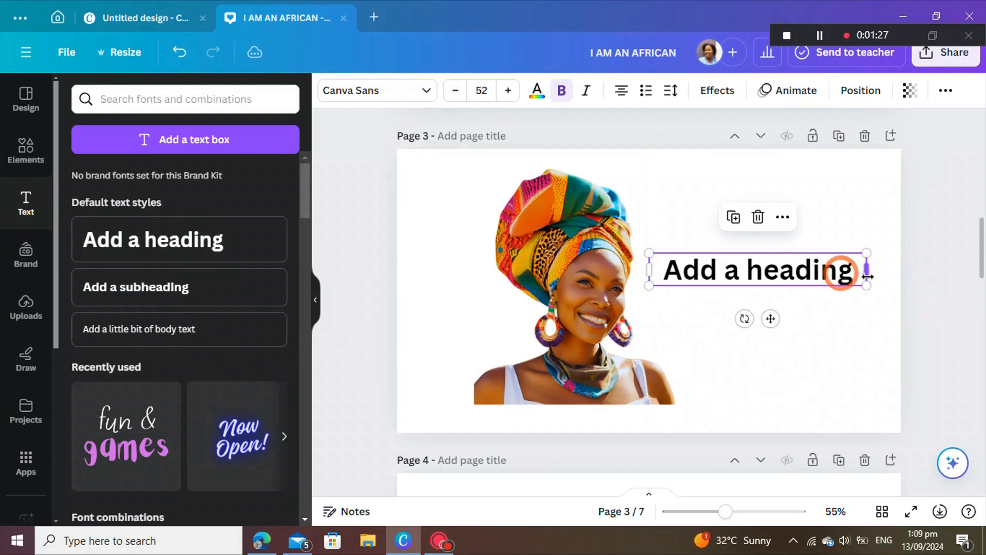
double_click(854, 272)
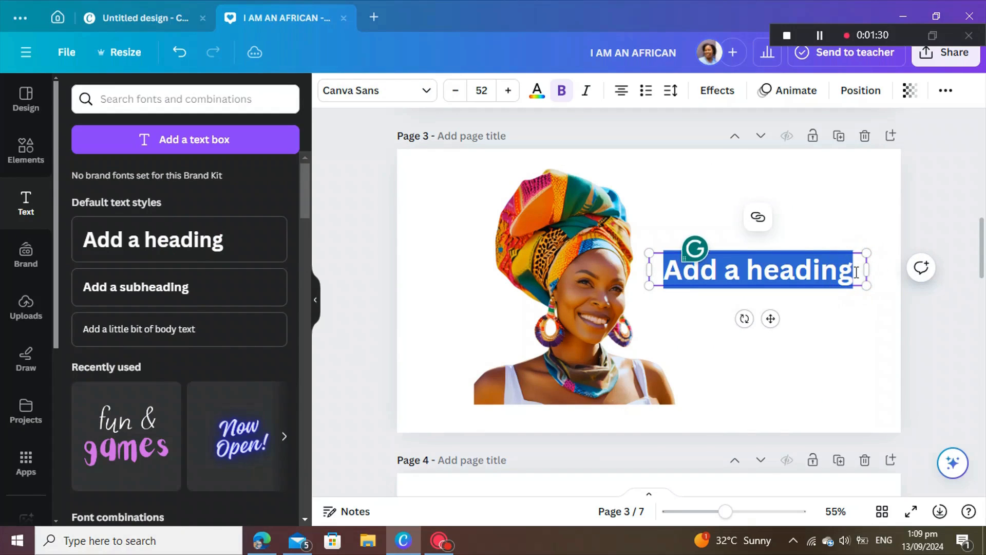
text(I AM)
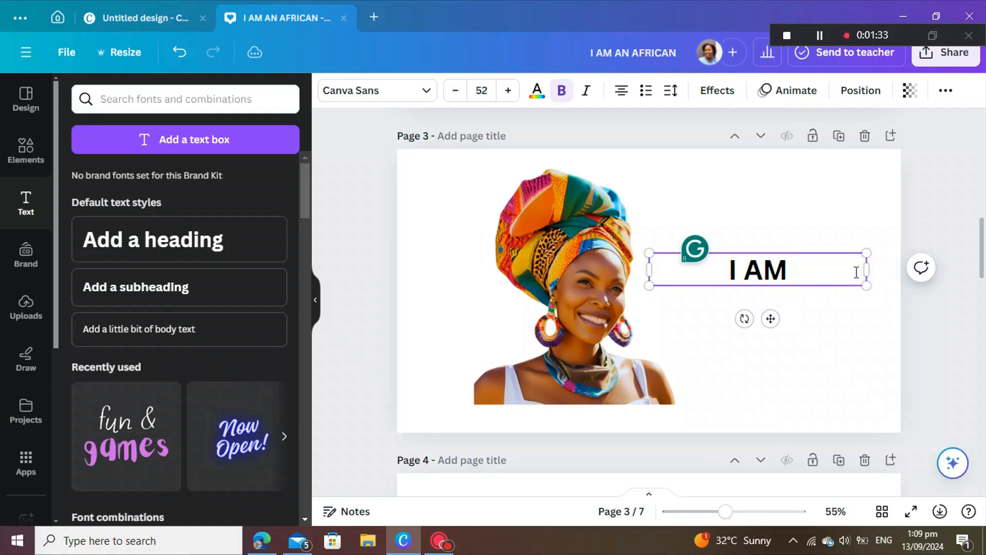
key(Return)
text(AN)
key(Return)
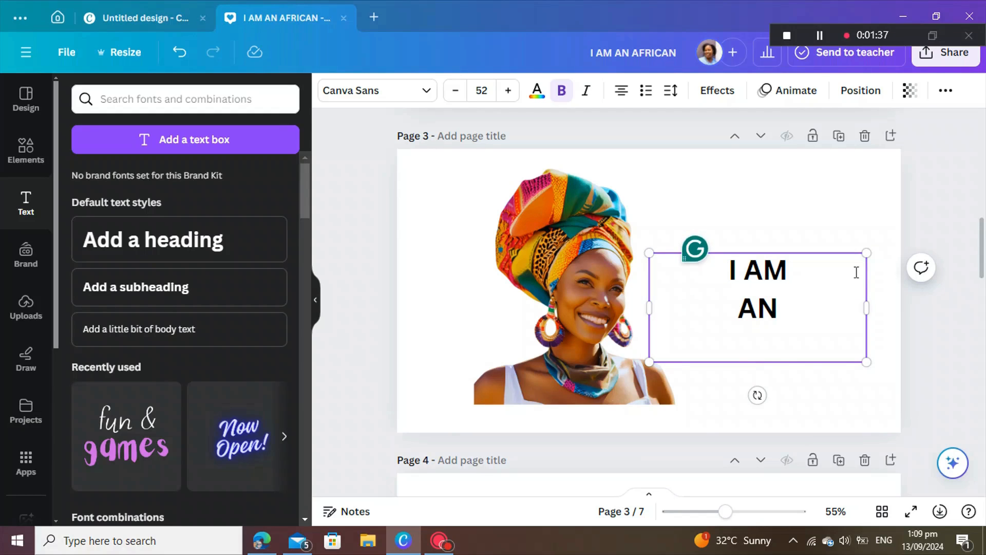
text(AFRICAN)
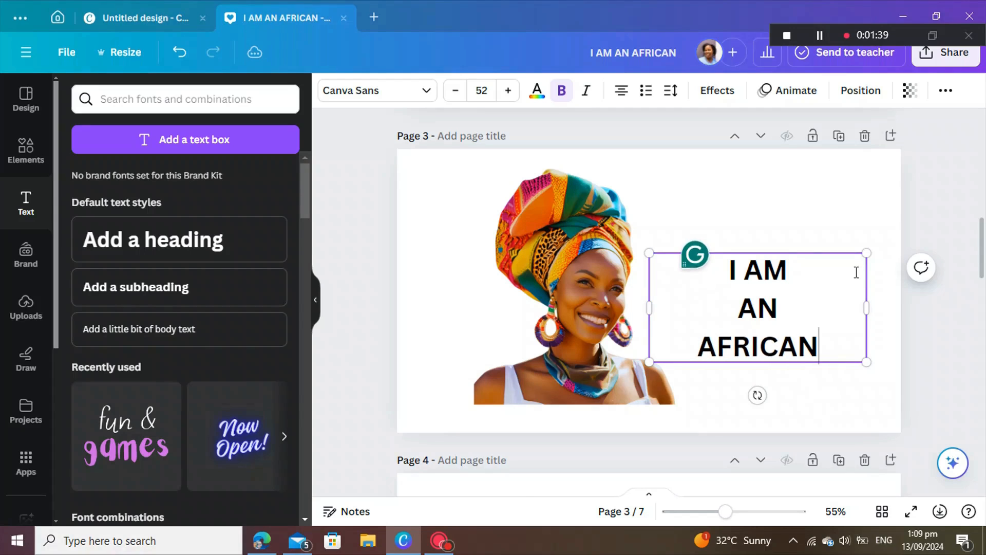
click(859, 417)
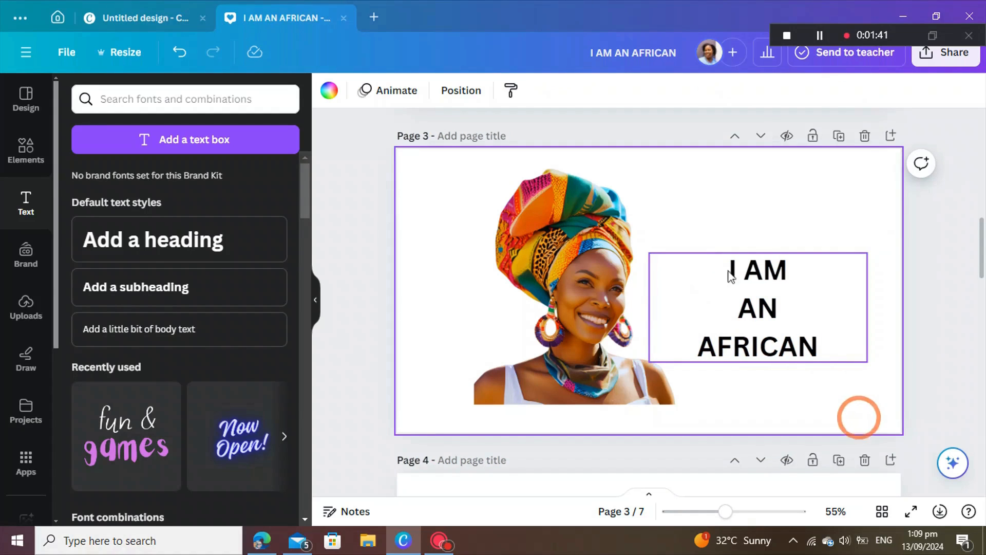
Step: Left-align the text, move it up beside the portrait, and narrow its box to fit
click(753, 284)
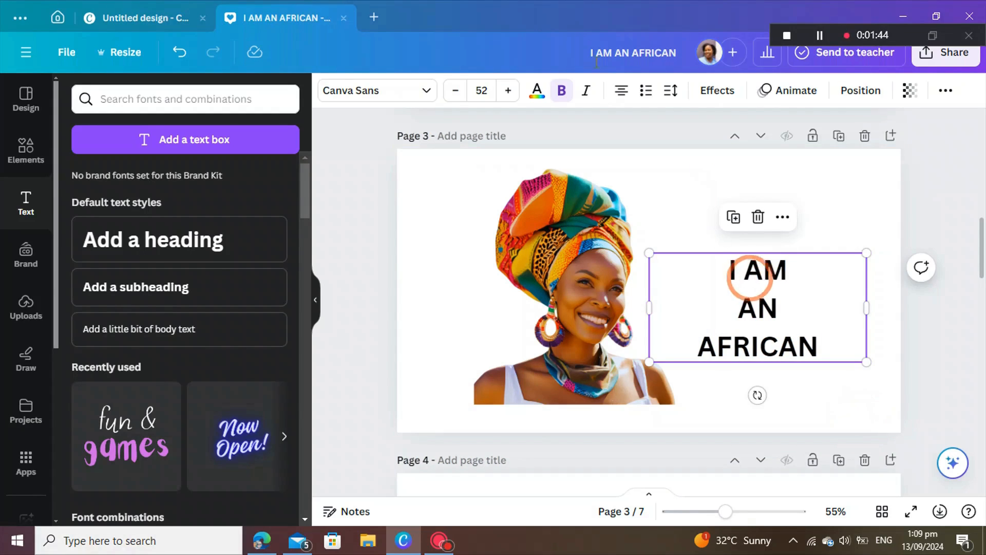
click(622, 96)
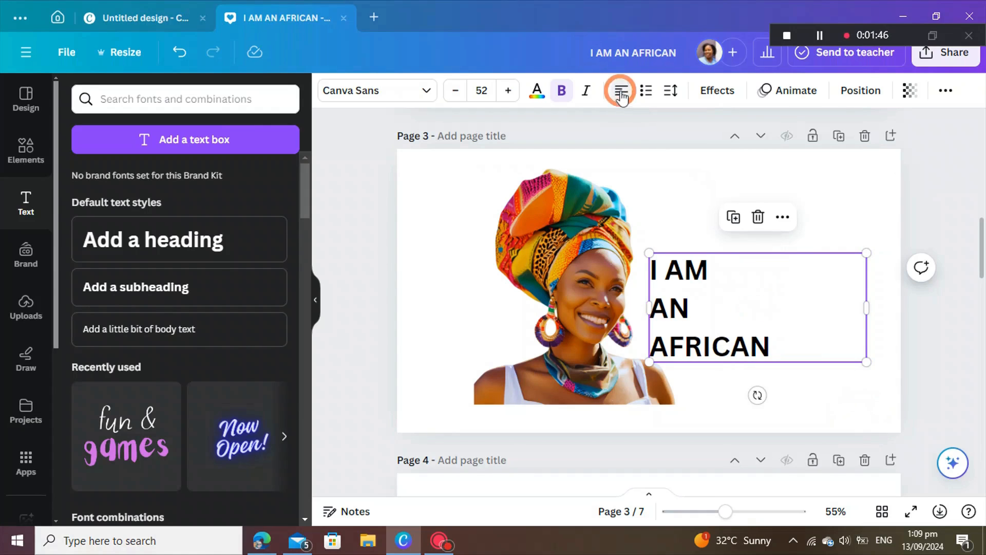
drag(748, 293, 760, 253)
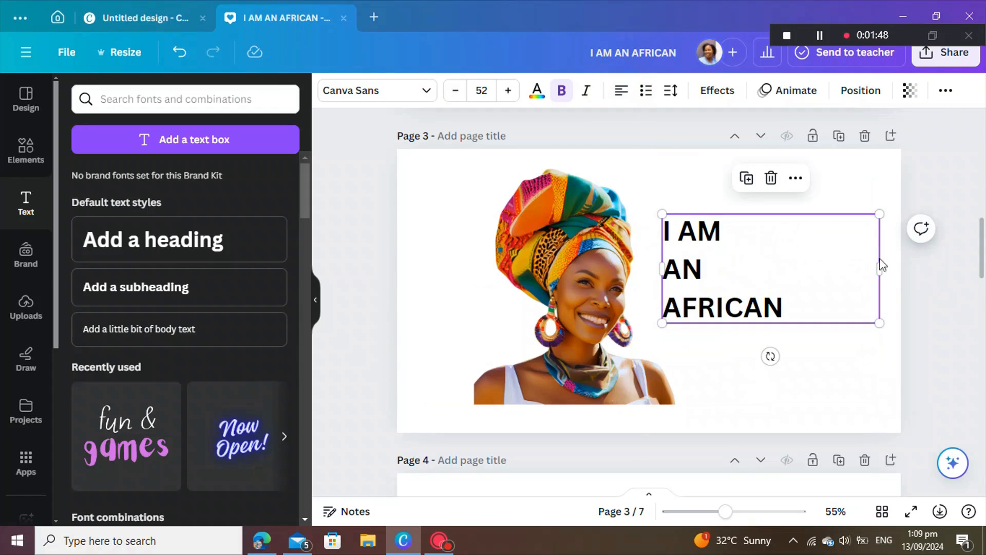
drag(879, 265, 789, 265)
click(810, 272)
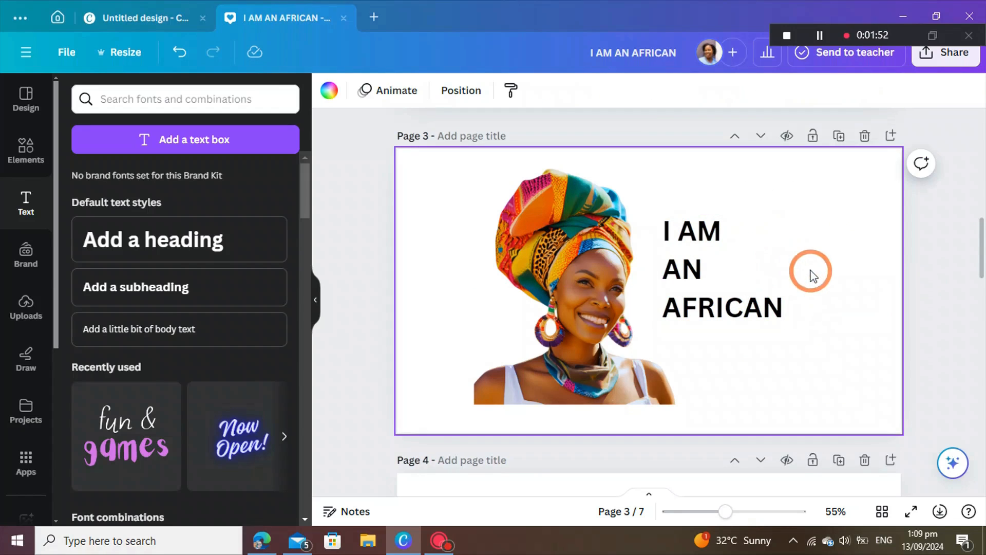
Step: Tighten the heading's line spacing to 1 and nudge it slightly down
click(727, 301)
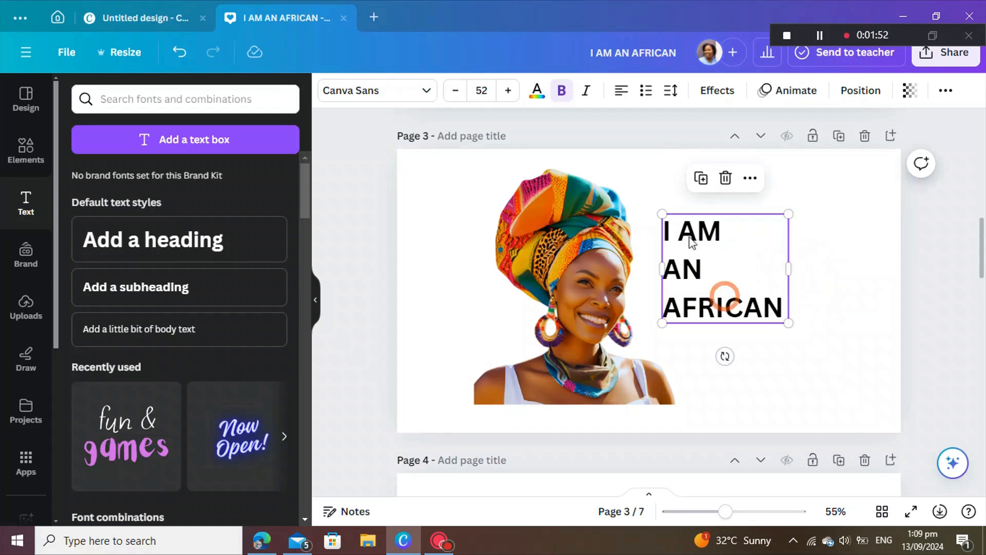
click(675, 96)
drag(739, 206, 711, 204)
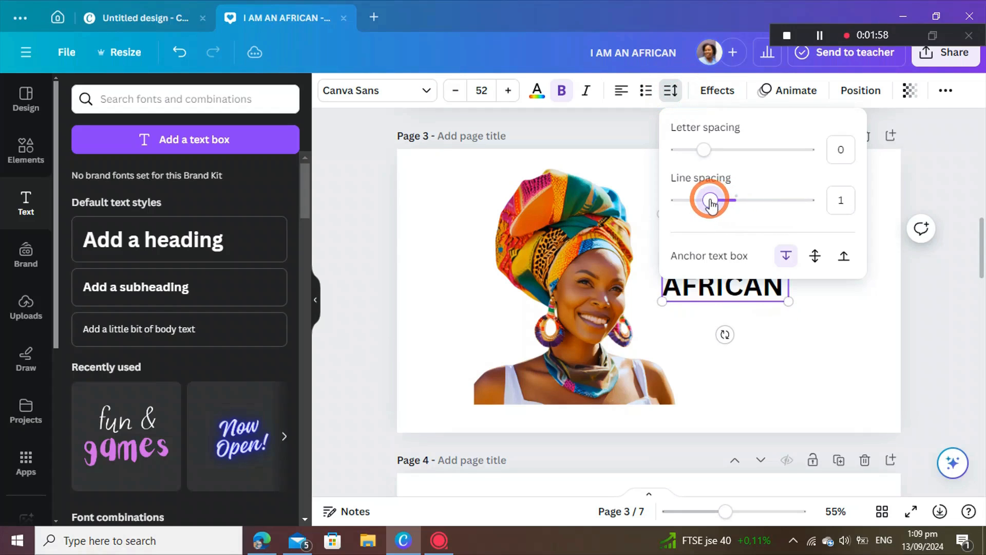
click(835, 339)
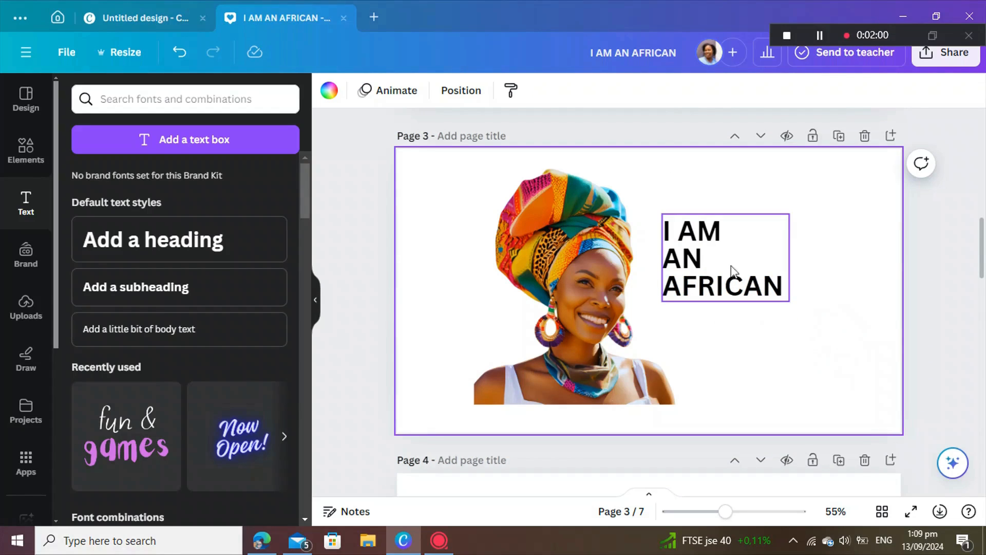
click(732, 296)
mouse_move(724, 289)
mouse_down()
mouse_move(725, 297)
mouse_move(733, 287)
mouse_up()
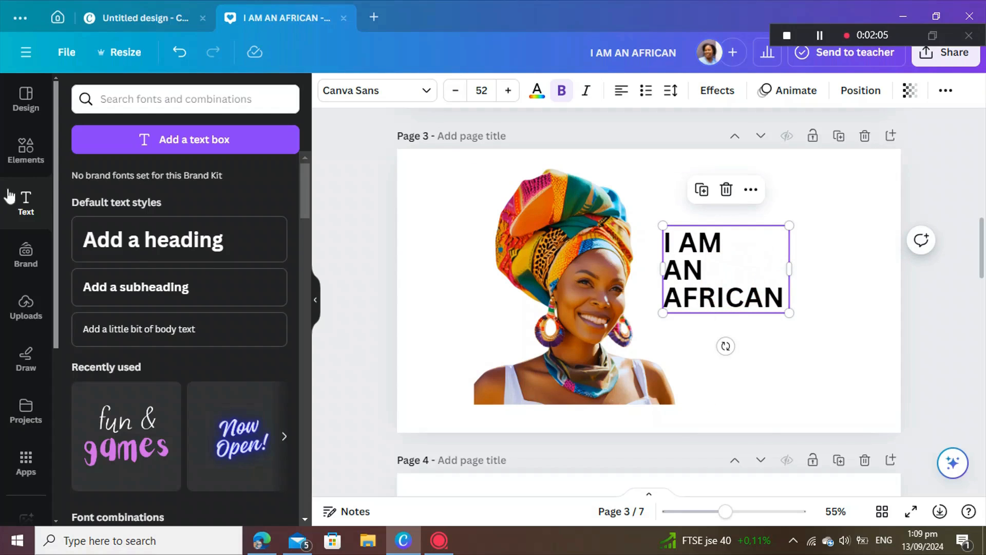
Step: Add a square shape, stretch it over the I AM AN AFRICAN text, and colour it black
click(25, 150)
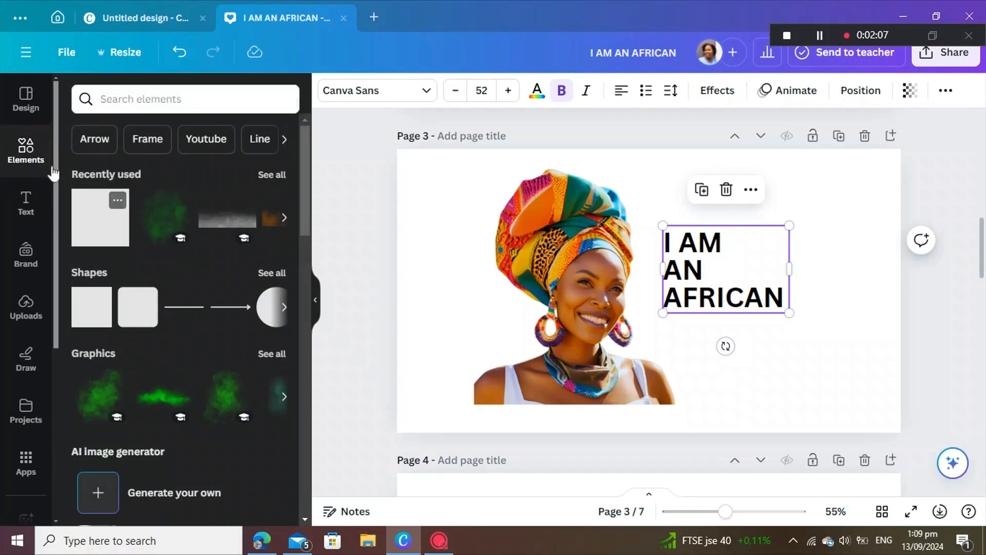
click(99, 233)
drag(627, 265, 671, 257)
drag(732, 270, 789, 282)
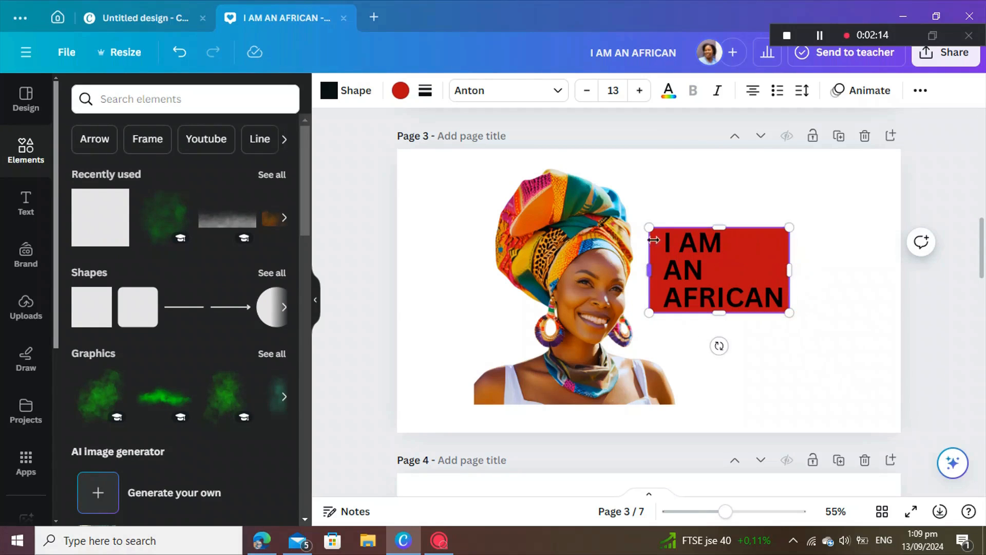
drag(717, 312, 717, 319)
drag(720, 228, 719, 220)
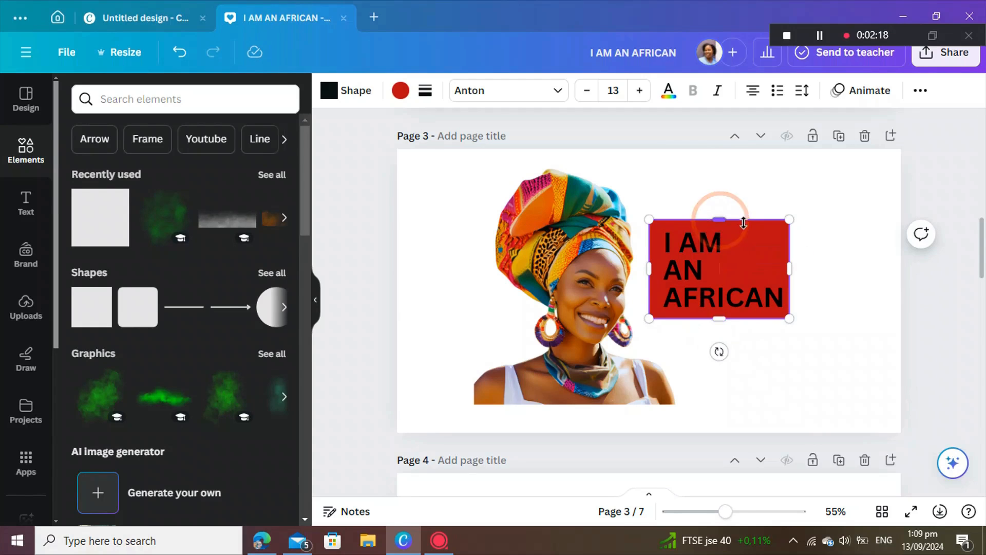
click(399, 90)
click(157, 178)
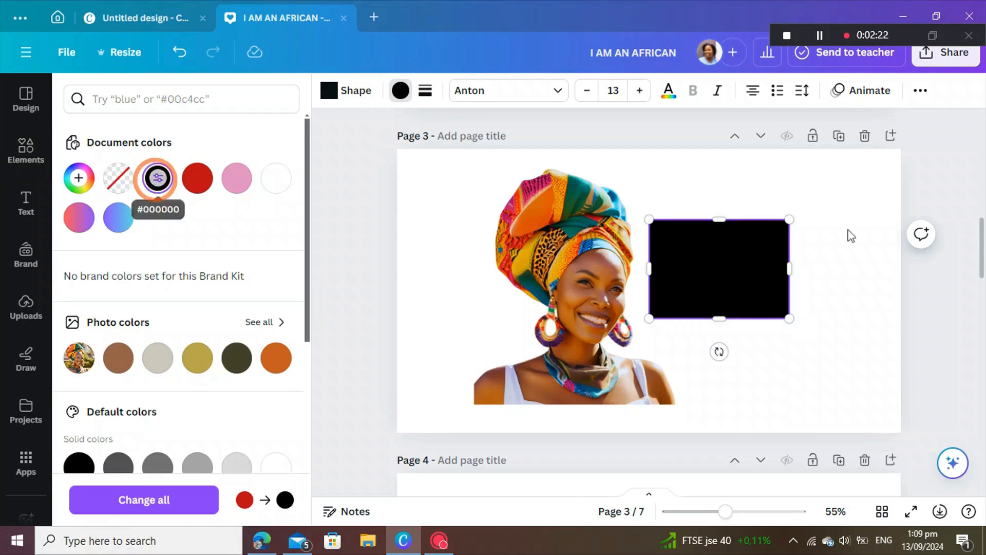
click(816, 294)
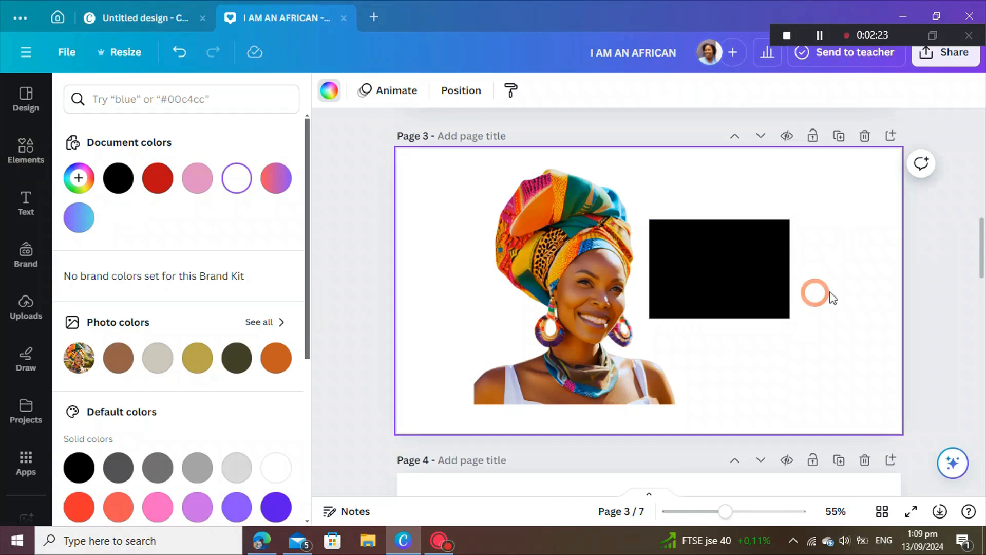
Step: Change the I AM AN AFRICAN text colour to white
click(742, 288)
click(537, 91)
click(237, 177)
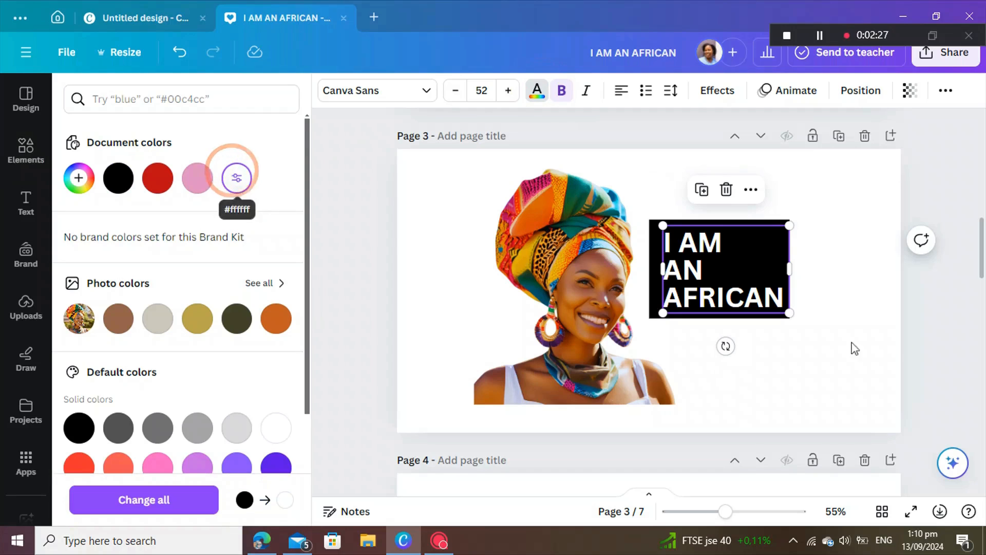
click(817, 346)
click(749, 292)
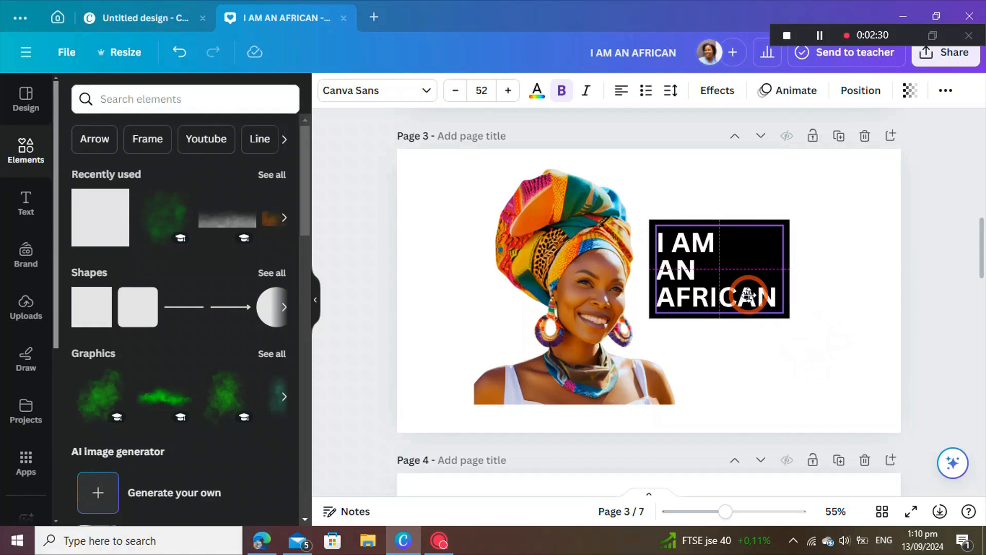
Step: Apply the Hollow effect to the I AM AN AFRICAN text
click(841, 301)
click(743, 284)
click(717, 91)
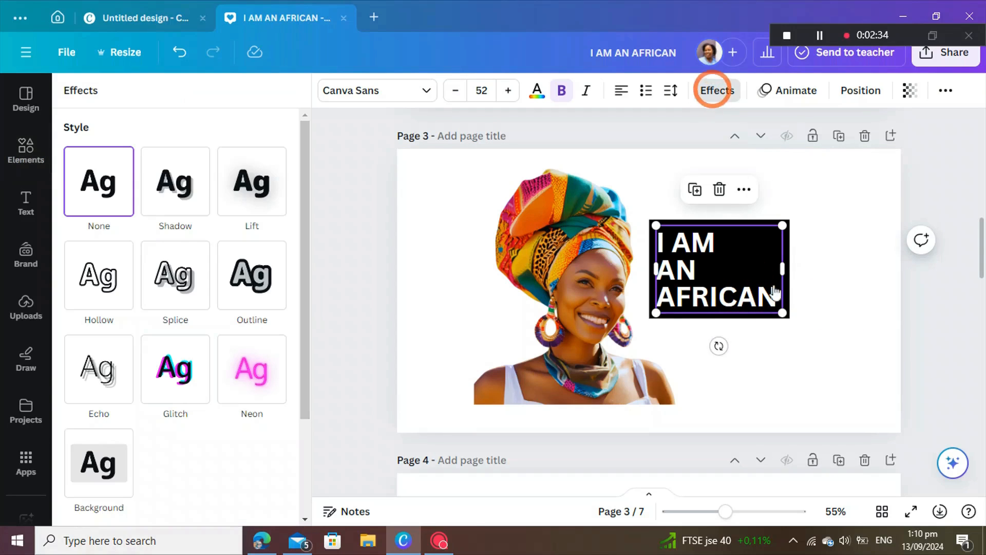
click(98, 298)
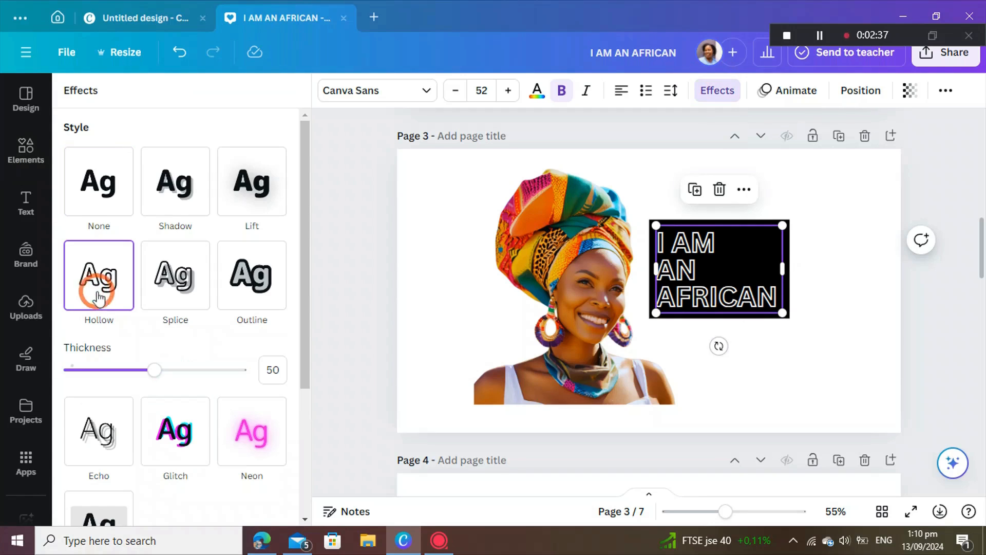
Step: Duplicate page 3 and drag the woman's photo off the new page 4
click(773, 335)
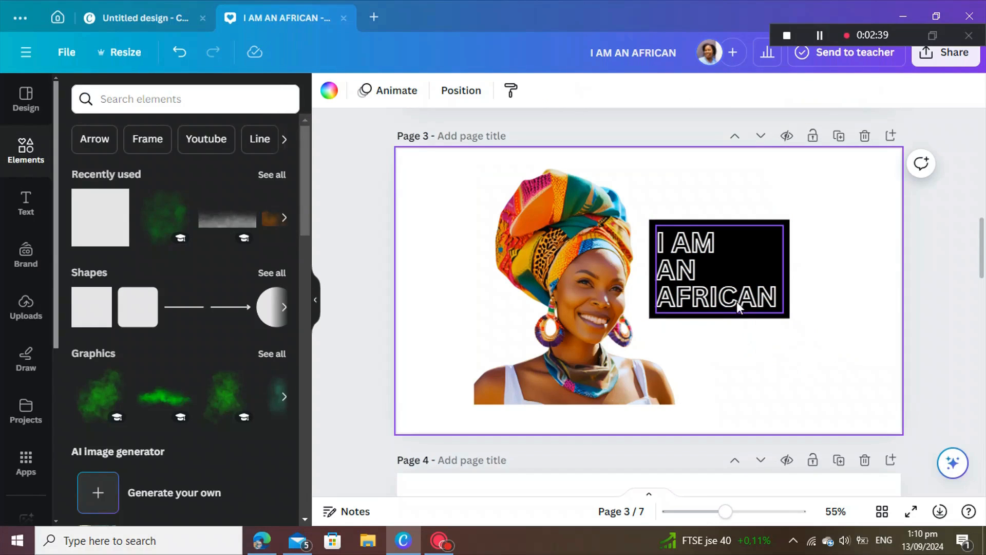
click(848, 144)
drag(593, 287, 192, 253)
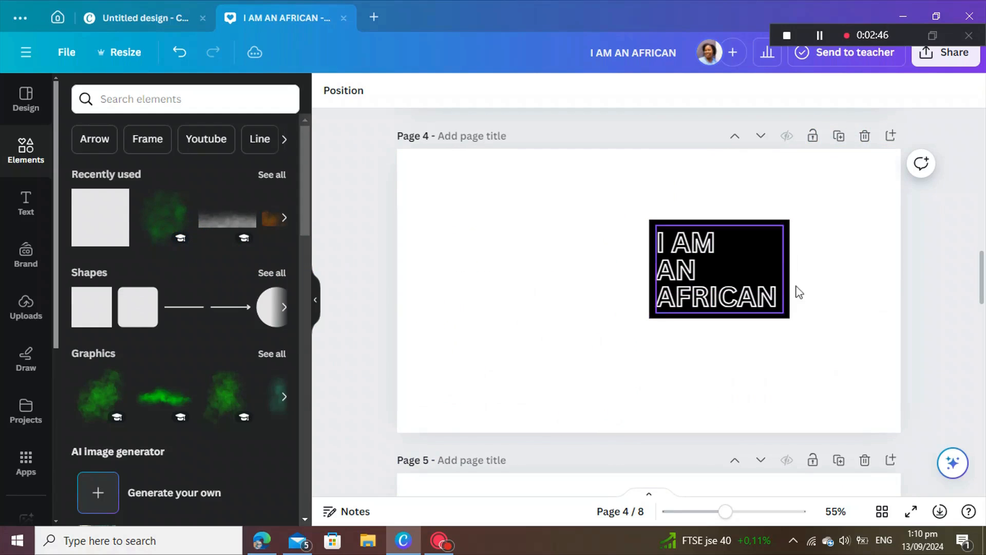
Step: Download page 4 as a PNG and place the exported image onto page 3
click(934, 65)
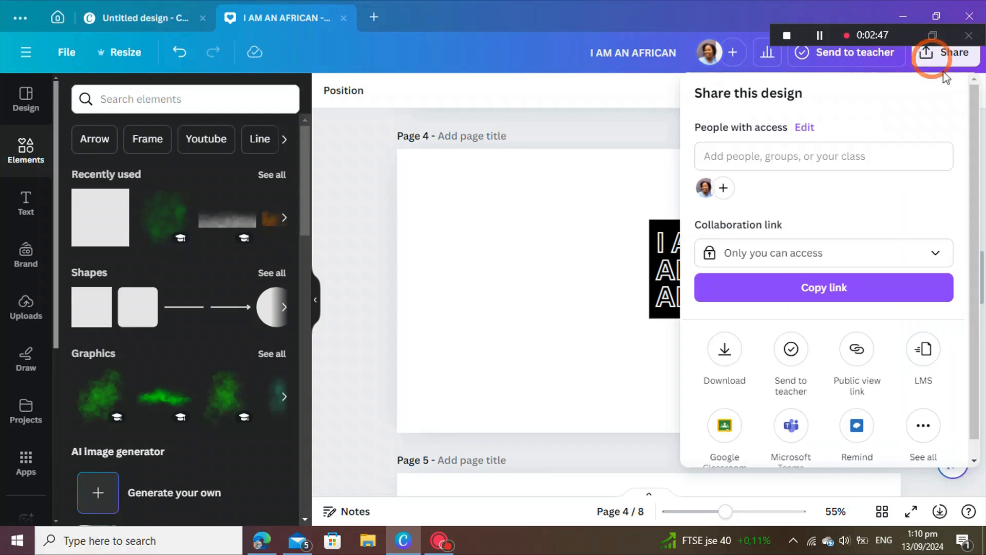
click(721, 374)
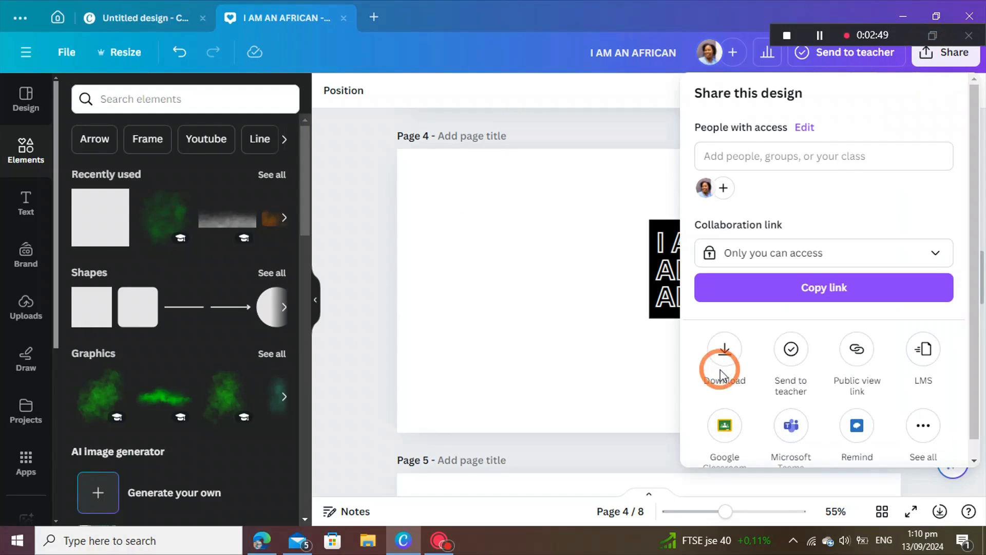
click(727, 345)
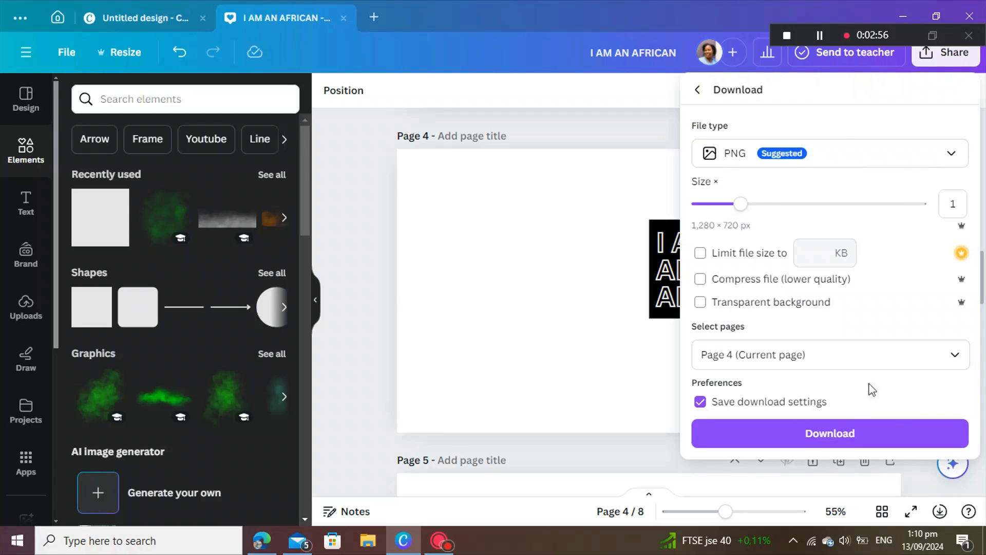
click(839, 436)
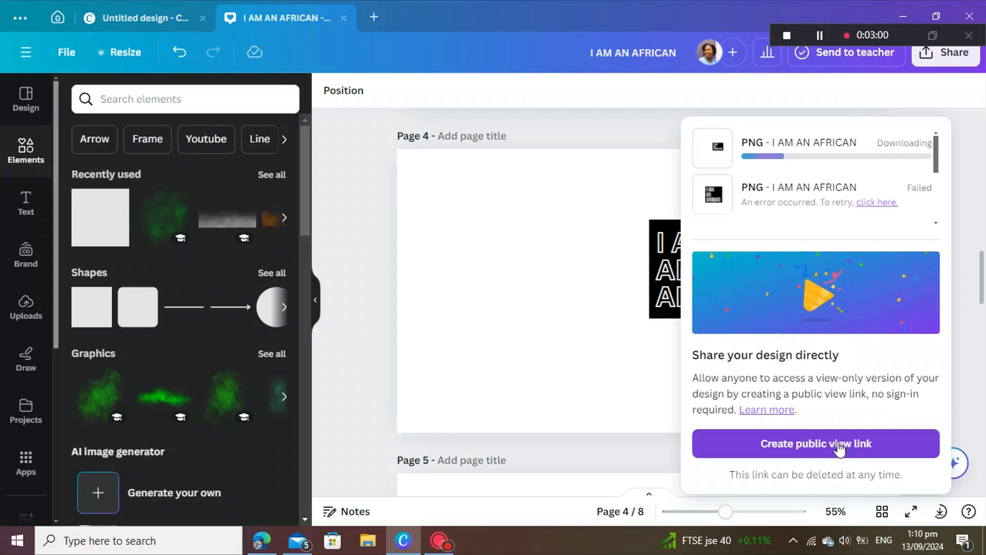
click(436, 543)
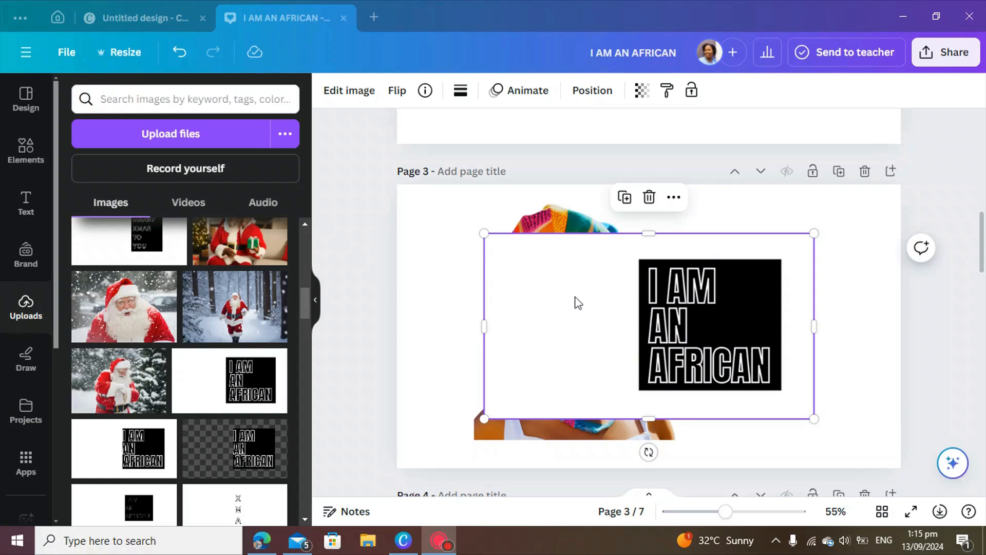
Step: Remove the white background from the I AM AN AFRICAN text image
click(575, 300)
click(351, 90)
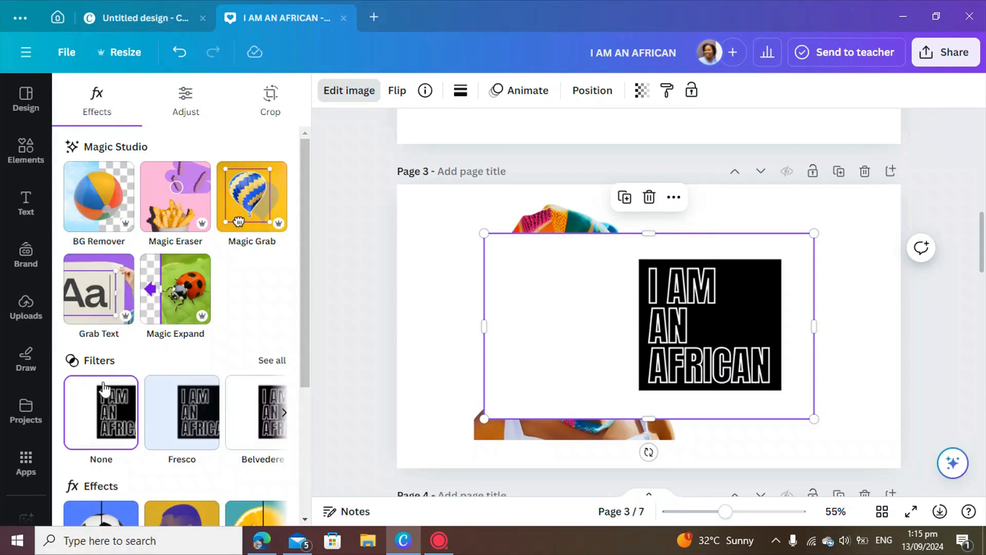
click(94, 204)
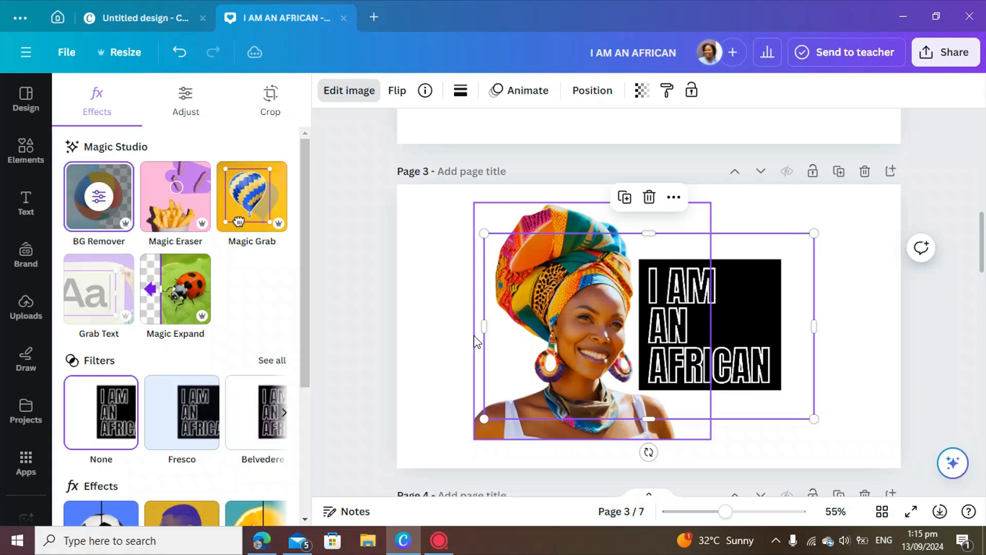
Step: Crop the text image on all four sides to the black block and move it over the woman's face
drag(484, 326, 614, 374)
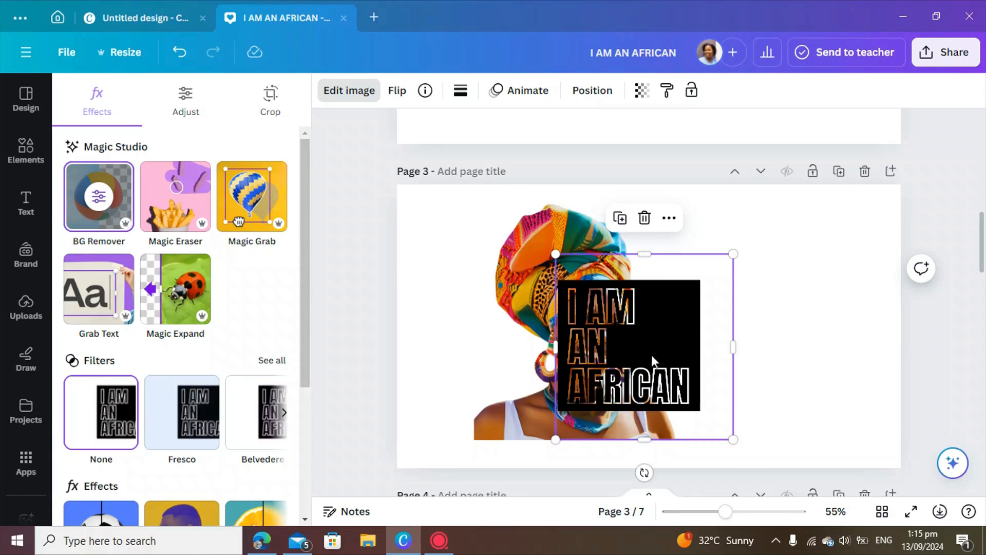
drag(641, 263, 641, 288)
drag(733, 359, 702, 359)
drag(630, 441, 639, 414)
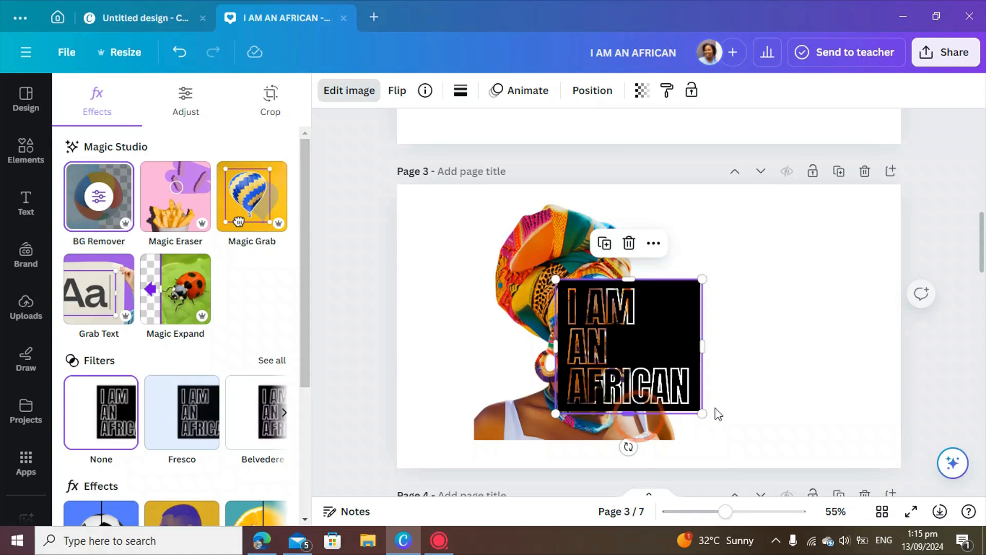
click(739, 400)
drag(654, 345, 618, 302)
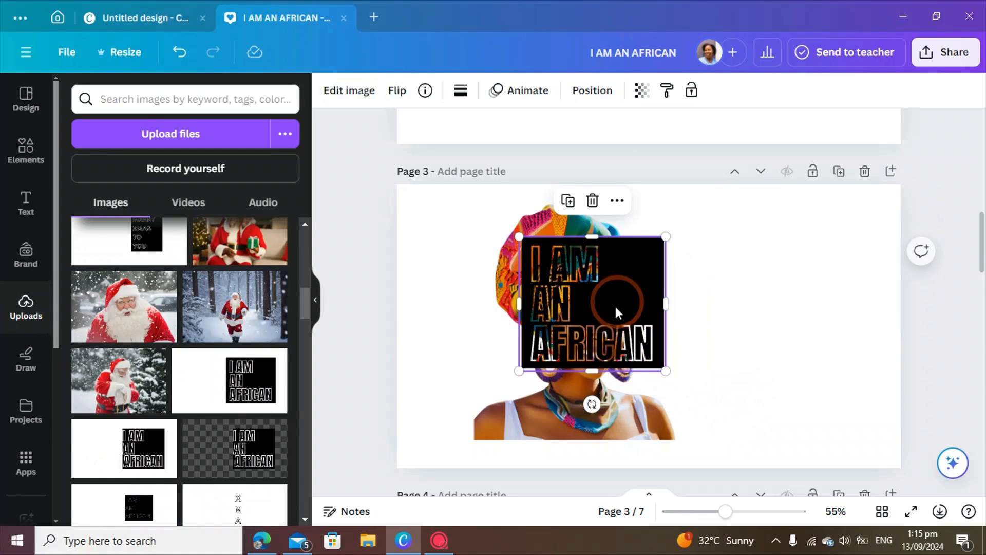
Step: Apply a custom Duotone to the text image and set its Shadows colour to white
click(352, 97)
scroll(209, 386, down, 1)
scroll(208, 385, down, 3)
click(190, 350)
click(103, 255)
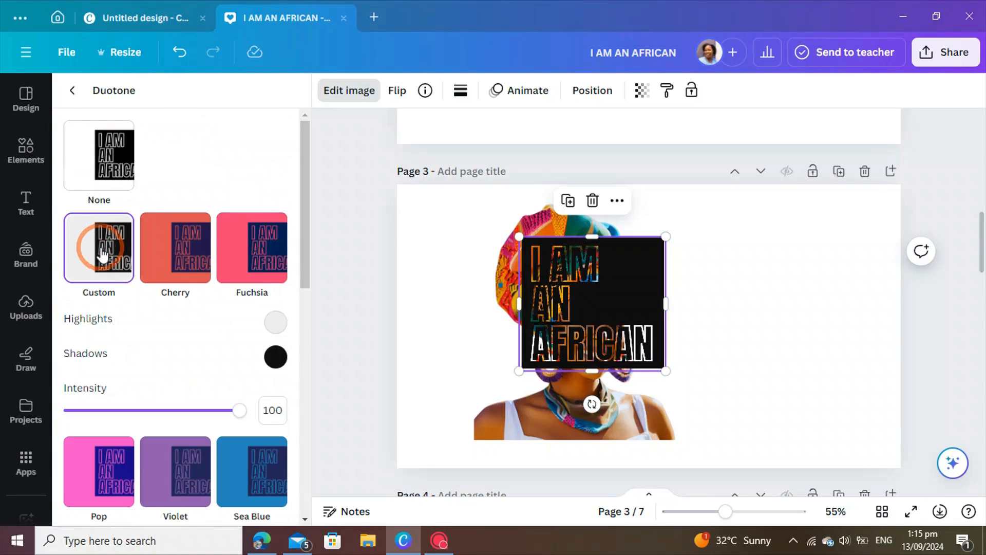
click(276, 356)
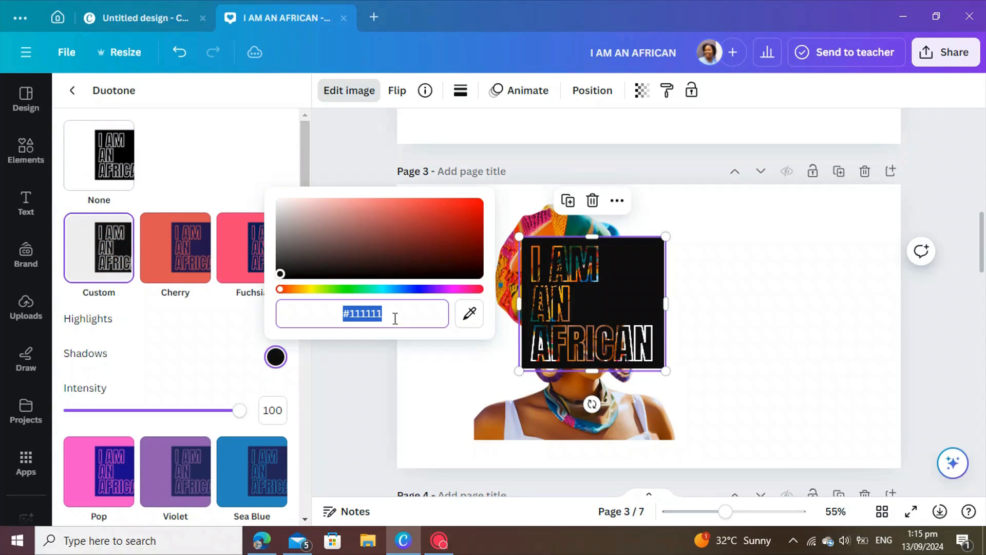
text(#)
click(365, 383)
Step: Set the Duotone Highlights colour to white as well
click(355, 95)
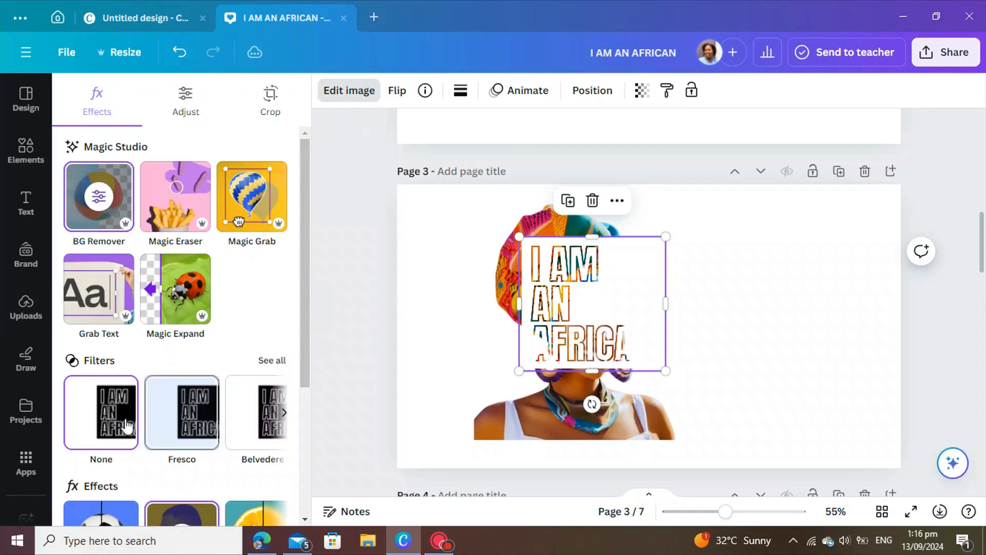
scroll(186, 411, down, 3)
click(193, 426)
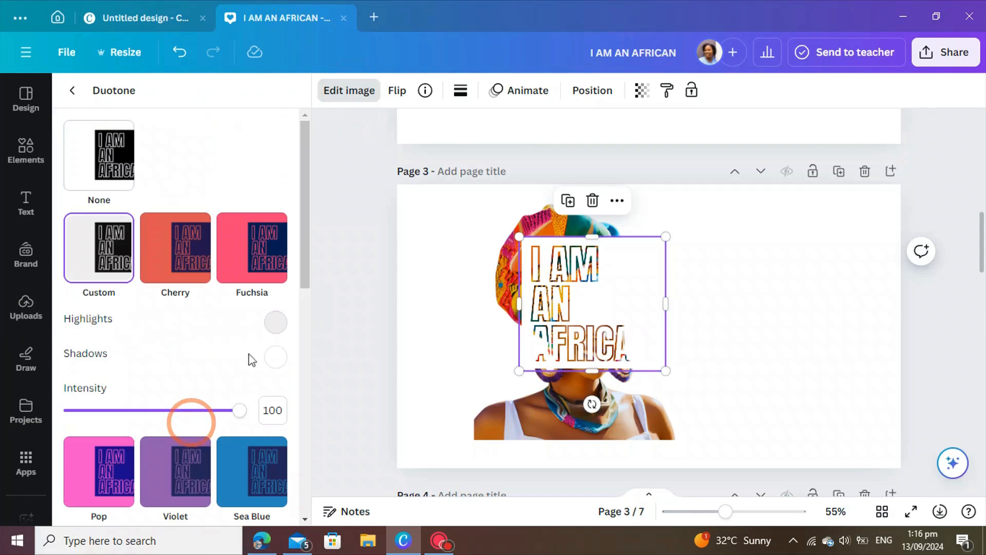
click(275, 322)
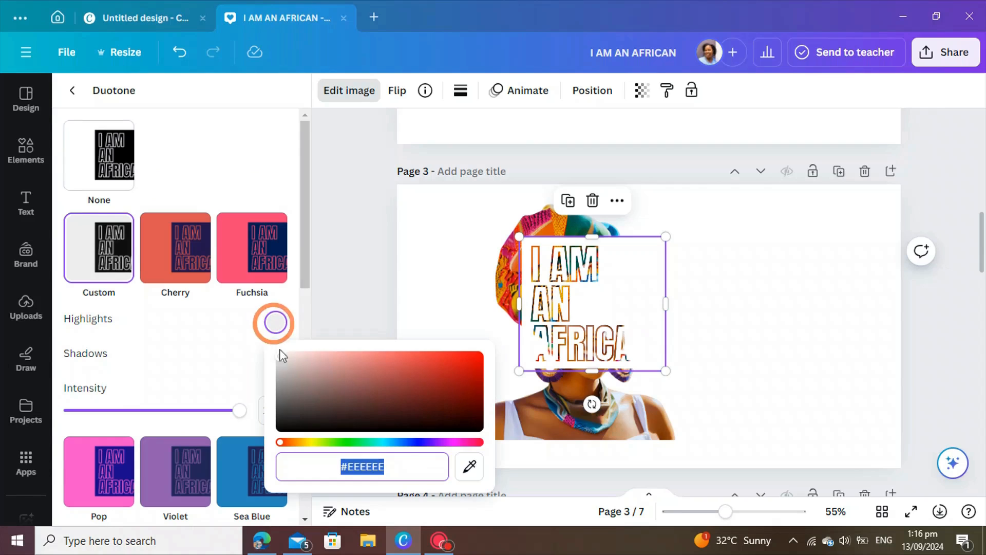
text(#)
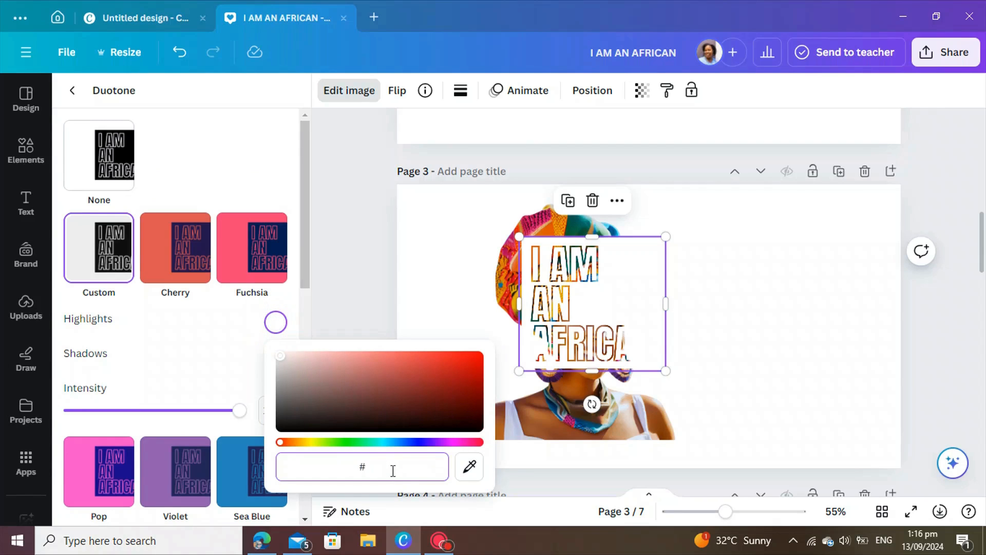
click(736, 389)
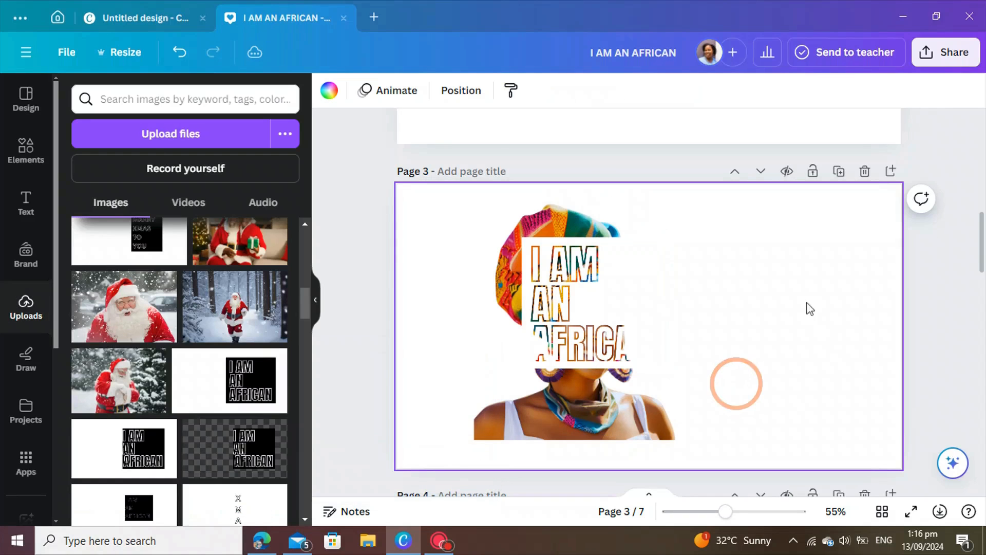
Step: Move the text image up and right across the portrait and enlarge it
drag(652, 325, 688, 288)
drag(707, 337, 759, 527)
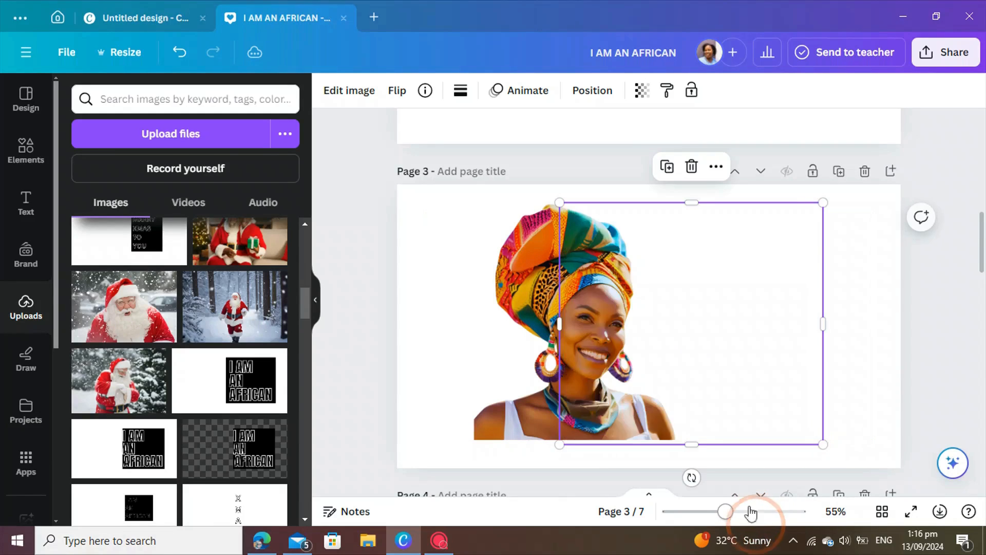
click(857, 365)
drag(658, 374, 687, 374)
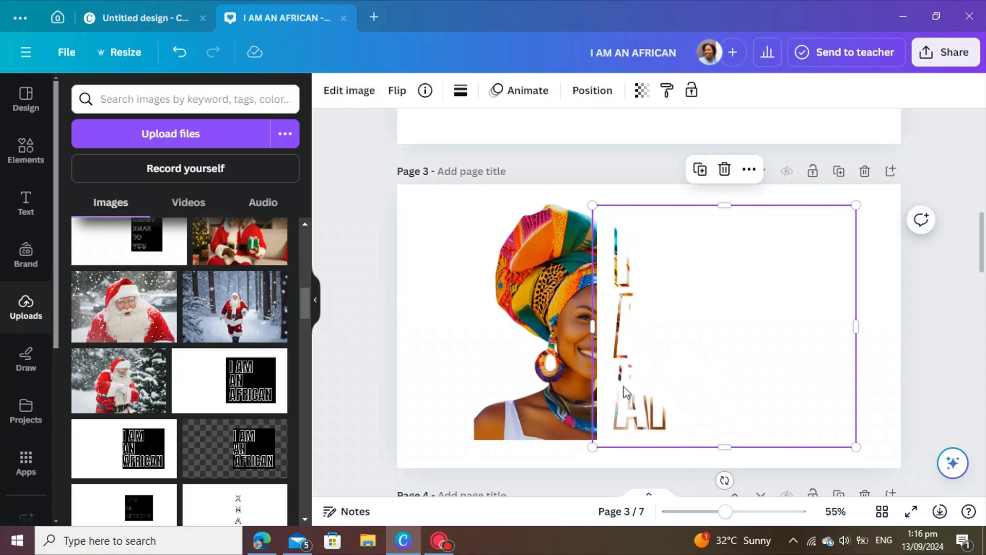
Step: Nudge the woman's photo up and flip it horizontally
click(669, 392)
drag(538, 401, 537, 390)
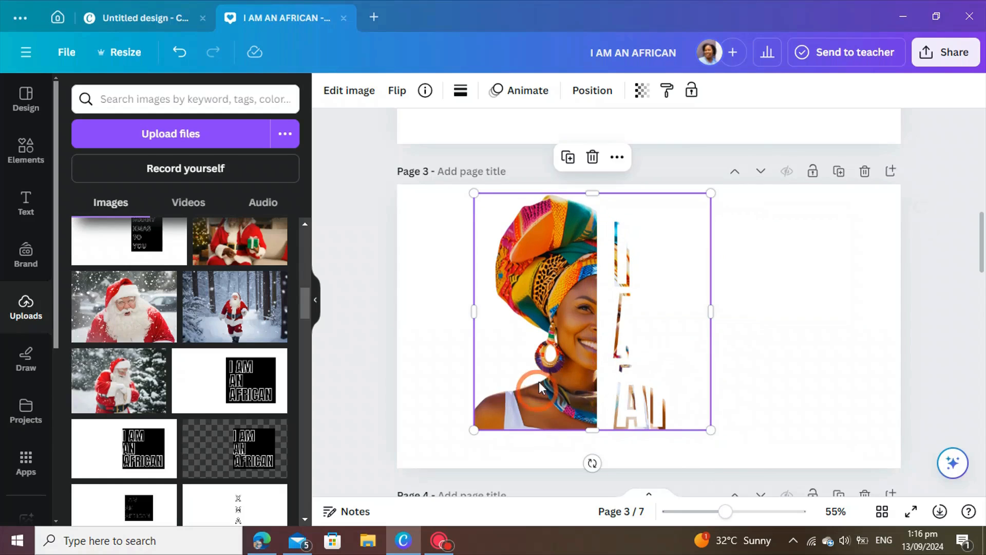
click(401, 93)
click(449, 135)
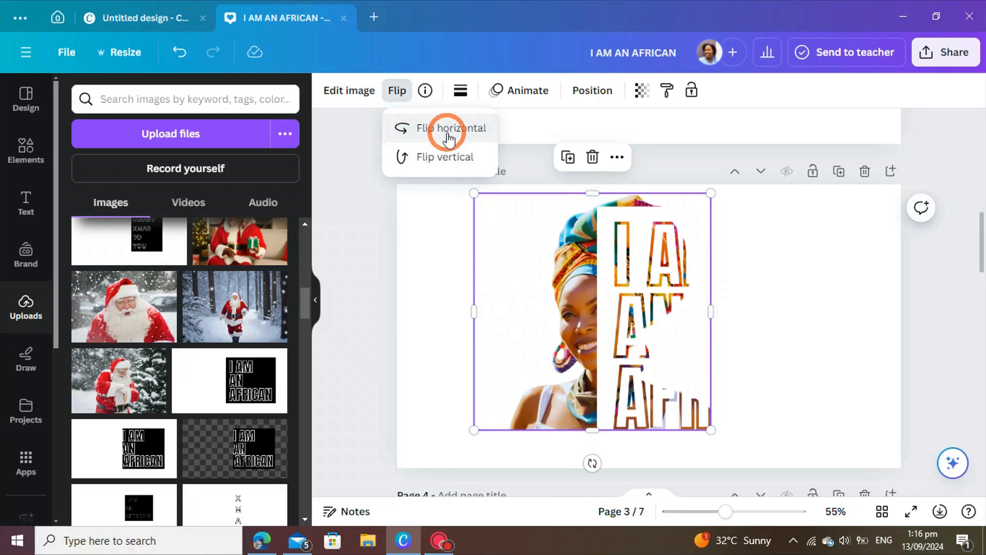
Step: Realign the text image, move the photo to the page top, and shrink it slightly
click(777, 357)
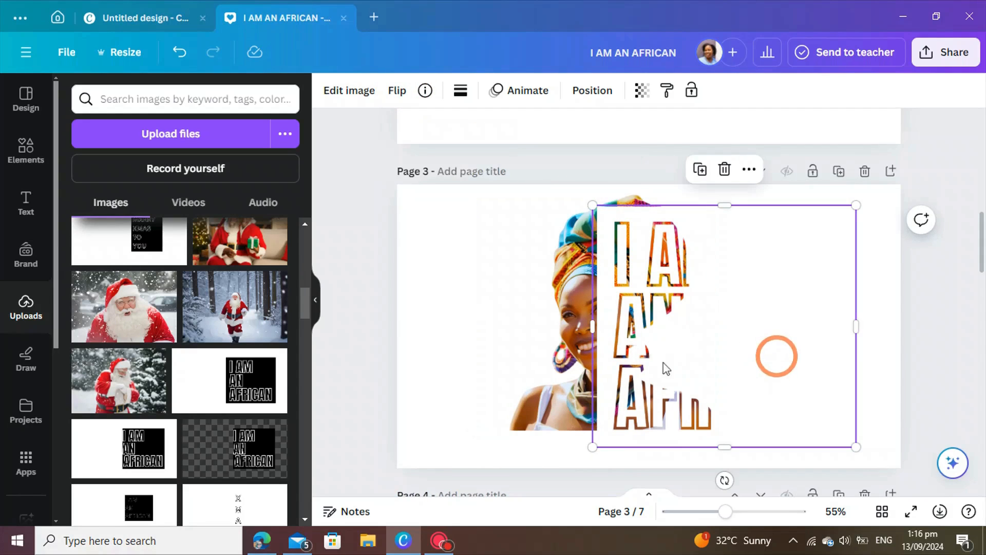
drag(620, 374, 568, 344)
mouse_move(639, 342)
mouse_down()
mouse_move(637, 334)
mouse_move(626, 346)
mouse_up()
drag(461, 189, 473, 202)
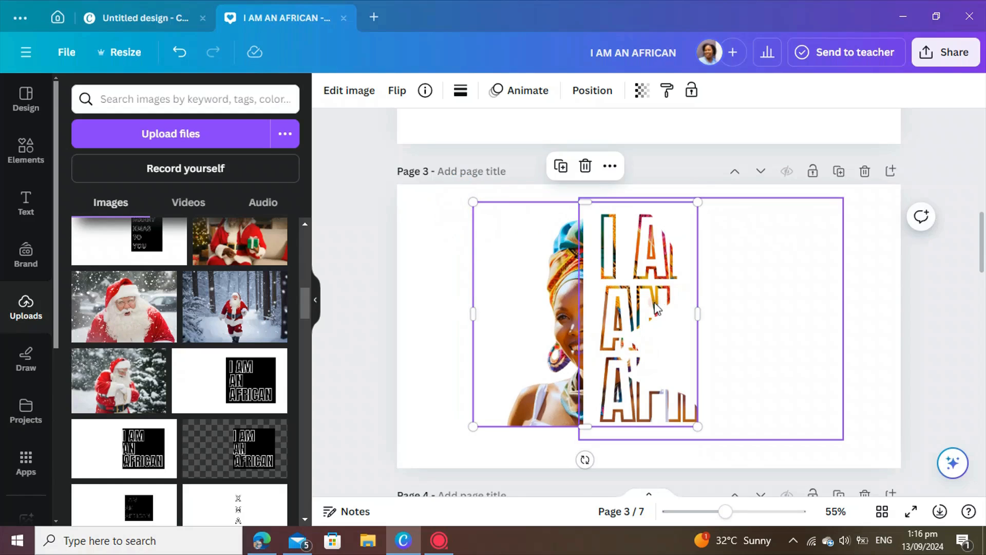
click(766, 309)
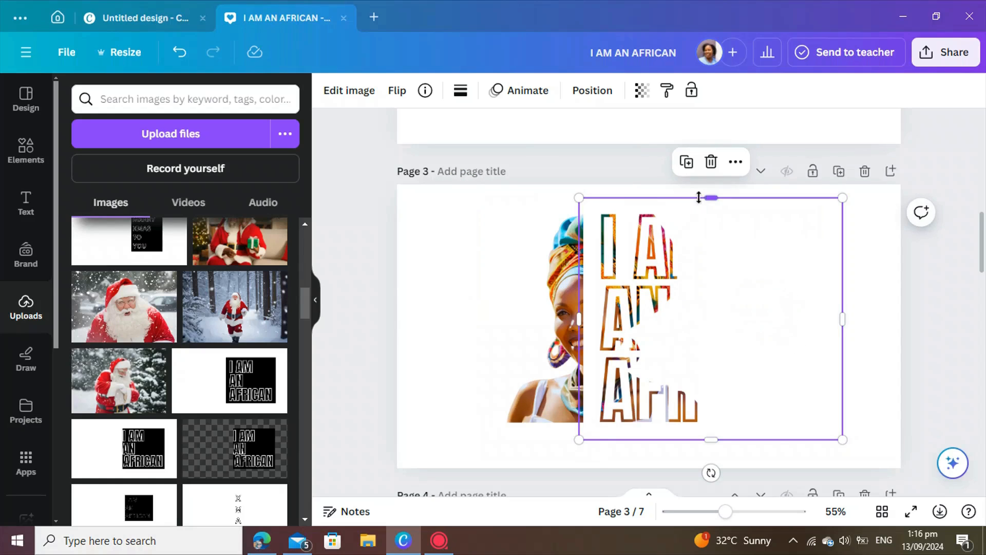
drag(706, 202, 709, 200)
Step: Add the recently used dark red square and enlarge it across the lettering area
click(25, 152)
click(85, 223)
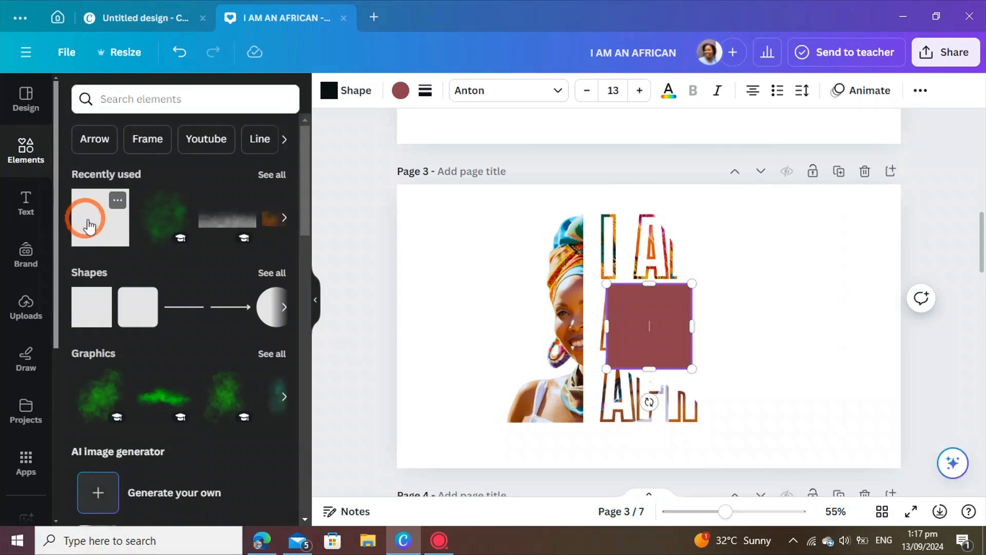
drag(642, 342, 620, 271)
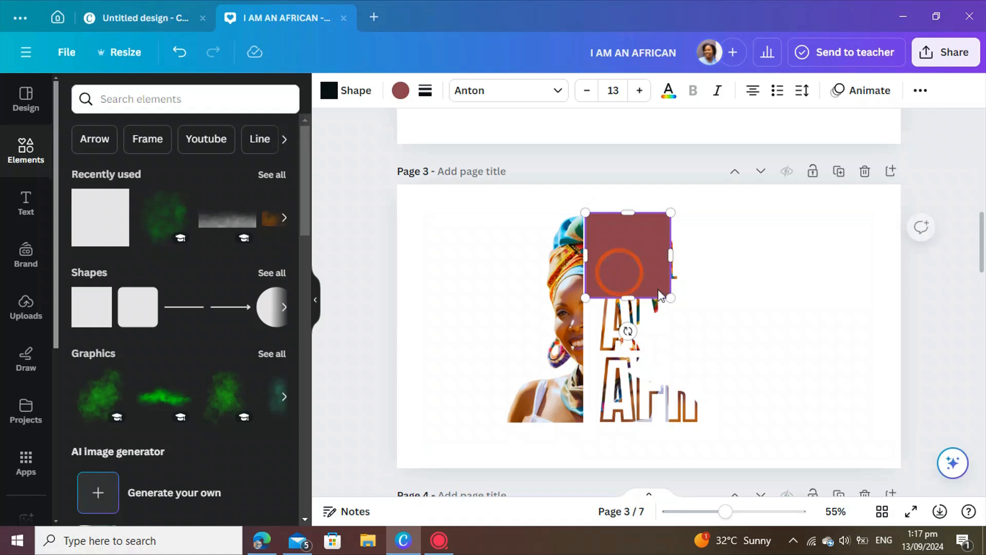
drag(670, 298, 720, 418)
drag(722, 317, 813, 315)
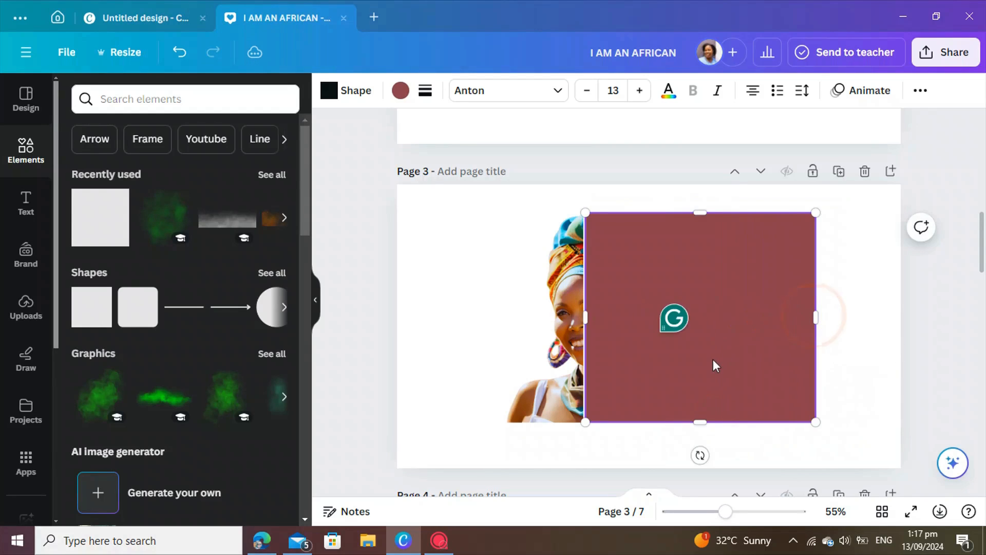
click(713, 359)
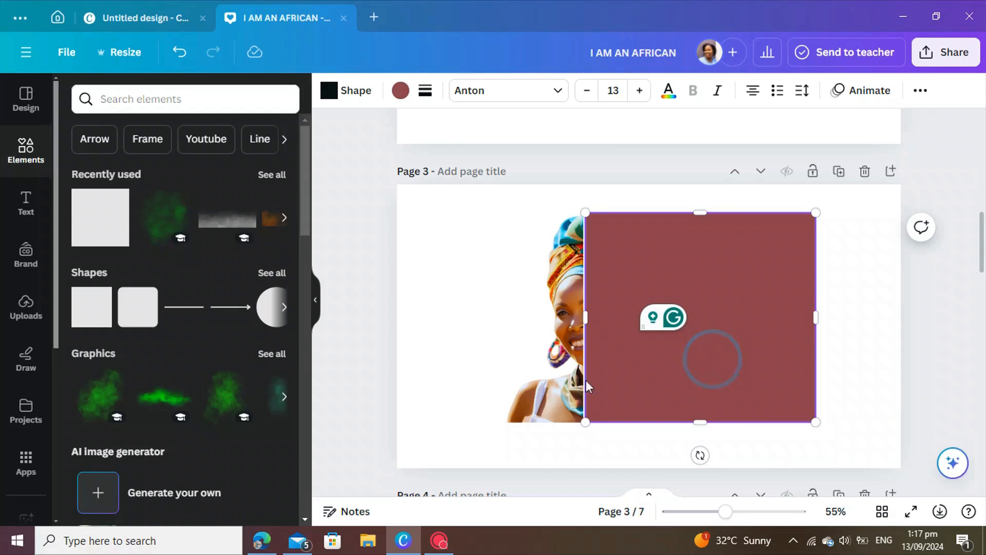
click(488, 383)
Step: Send the red rectangle to the back, behind the text image and portrait
click(430, 383)
right_click(646, 382)
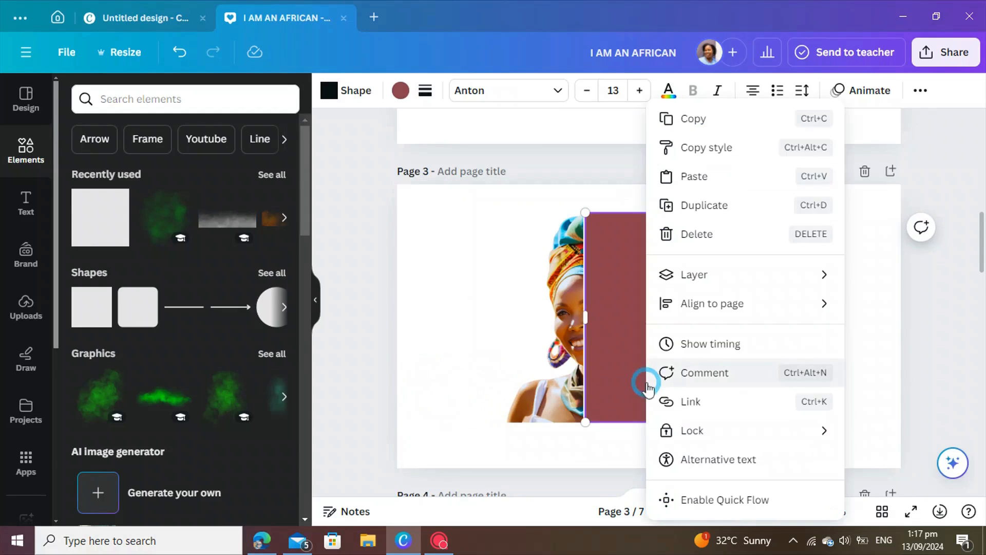
mouse_move(690, 281)
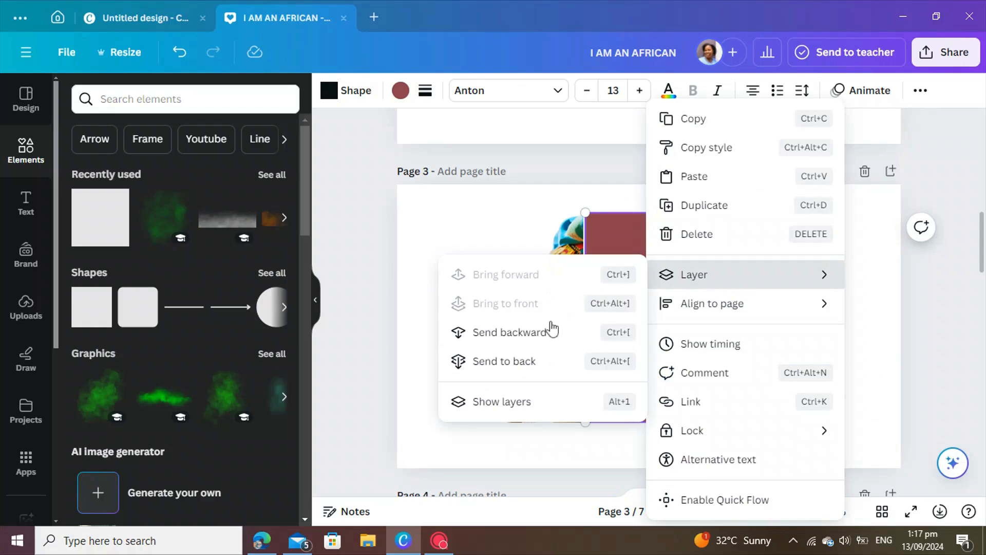
click(529, 363)
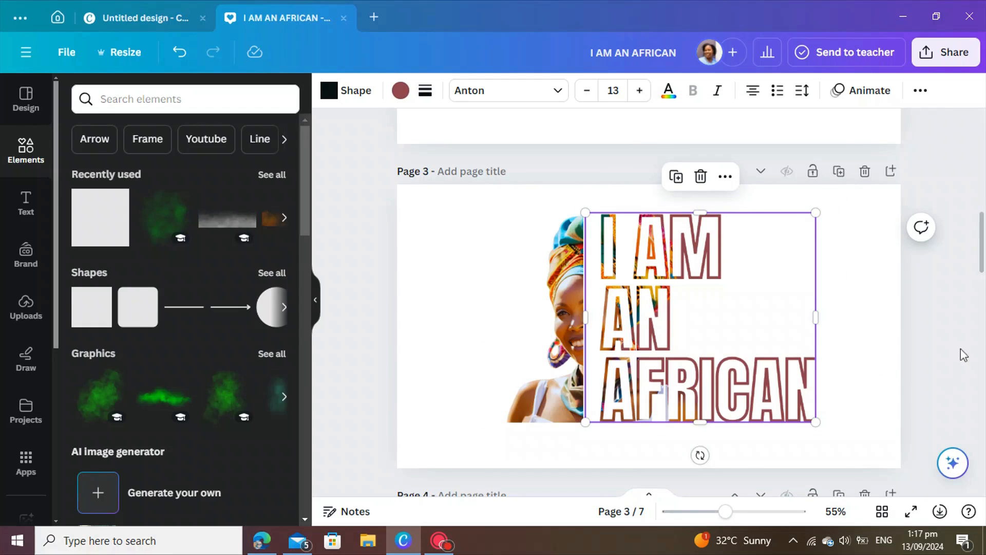
click(894, 373)
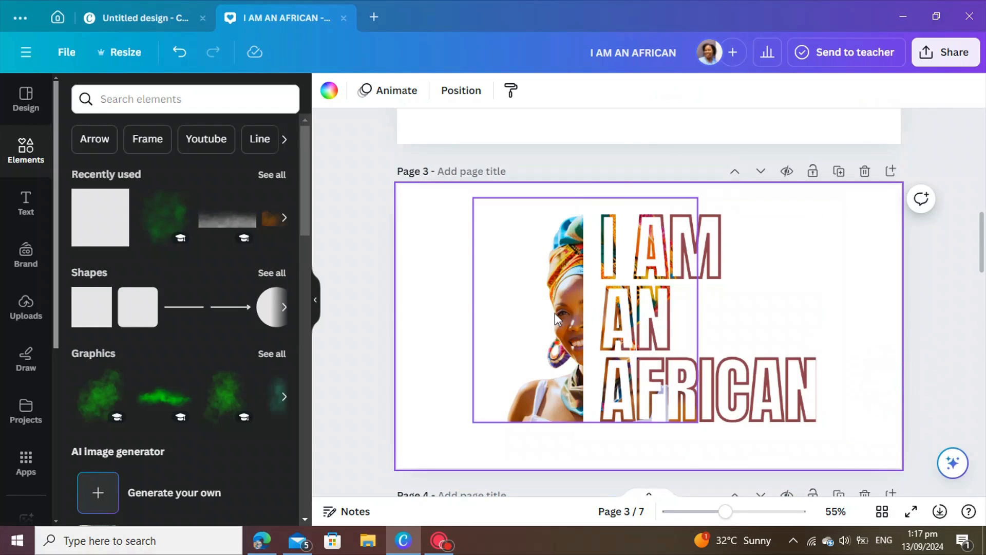
Step: Nudge the woman's photo slightly to the right
click(716, 311)
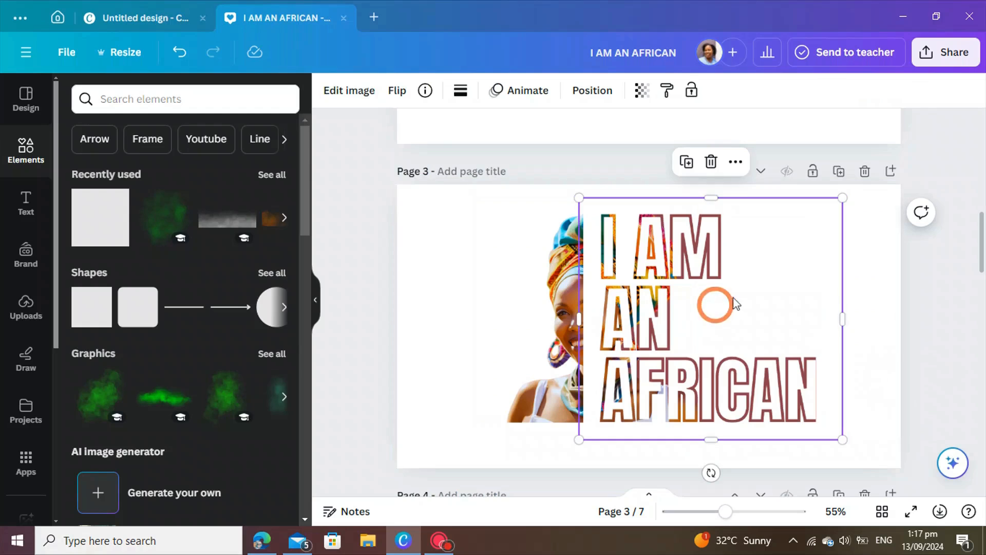
click(553, 326)
drag(553, 325, 550, 319)
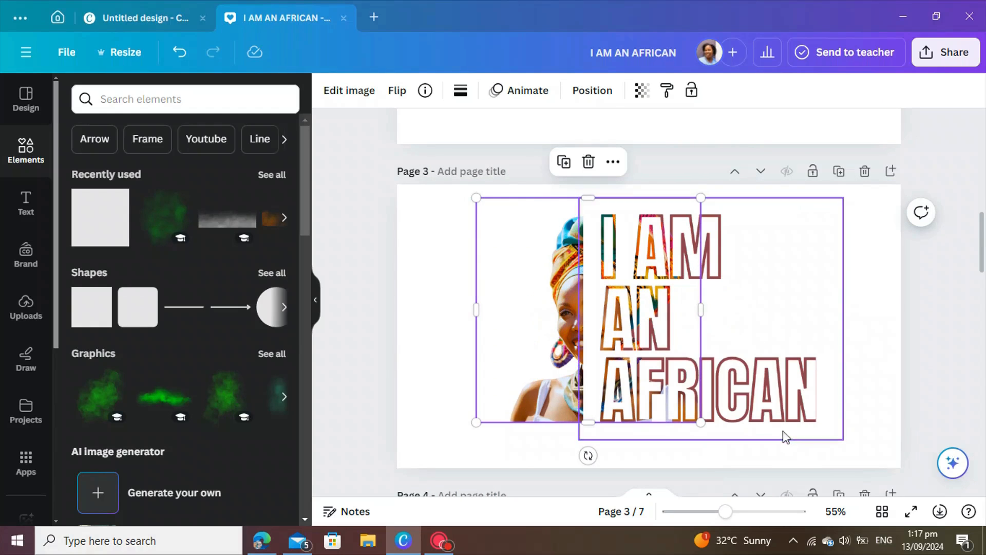
Step: Lower the top edge of the I AM AN AFRICAN image, trim its left side, and shift it slightly left
click(670, 441)
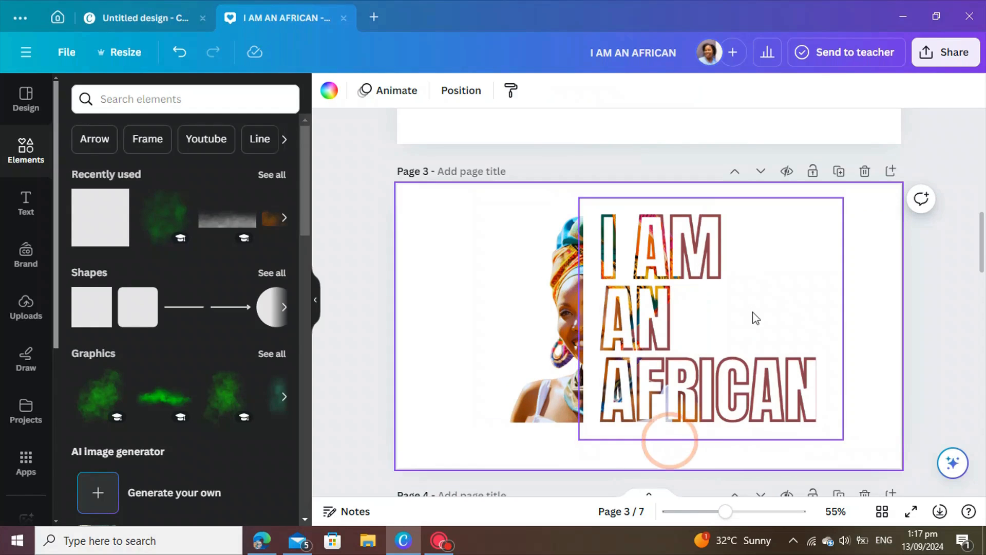
click(750, 316)
drag(704, 196, 704, 198)
click(758, 295)
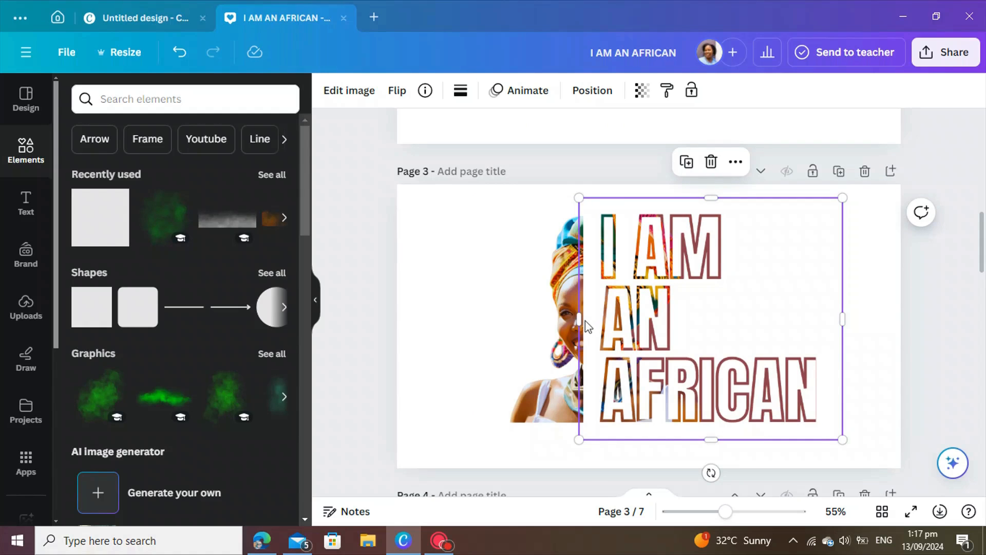
drag(580, 322, 614, 340)
click(471, 334)
click(626, 338)
Step: Trim the text image's right and bottom edges to about 585×581
click(868, 343)
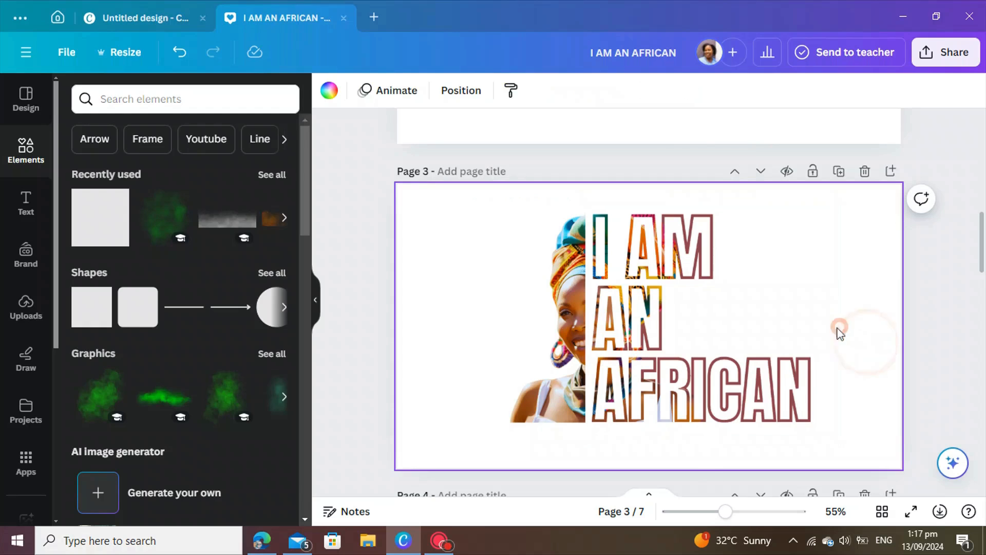
click(840, 327)
drag(832, 321, 816, 321)
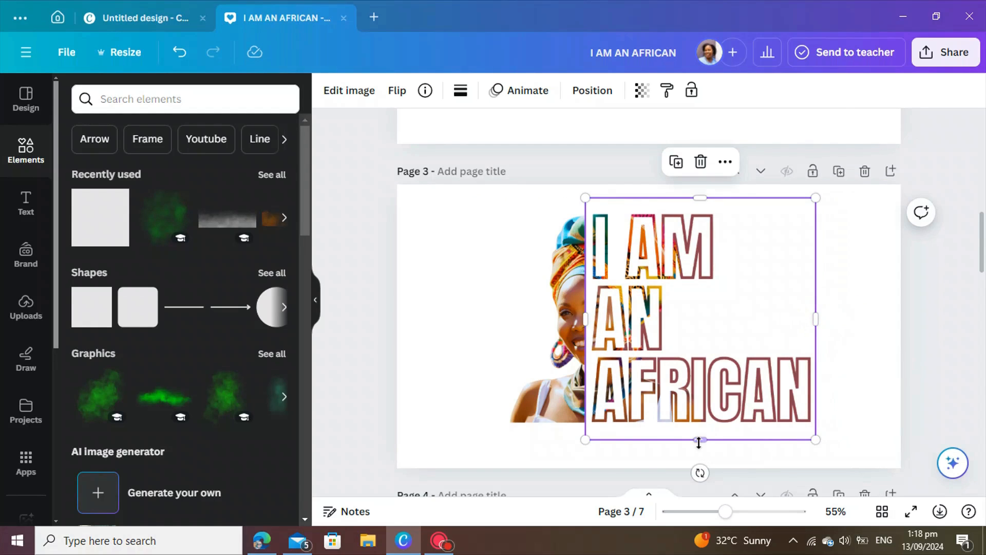
drag(698, 441, 697, 430)
click(874, 340)
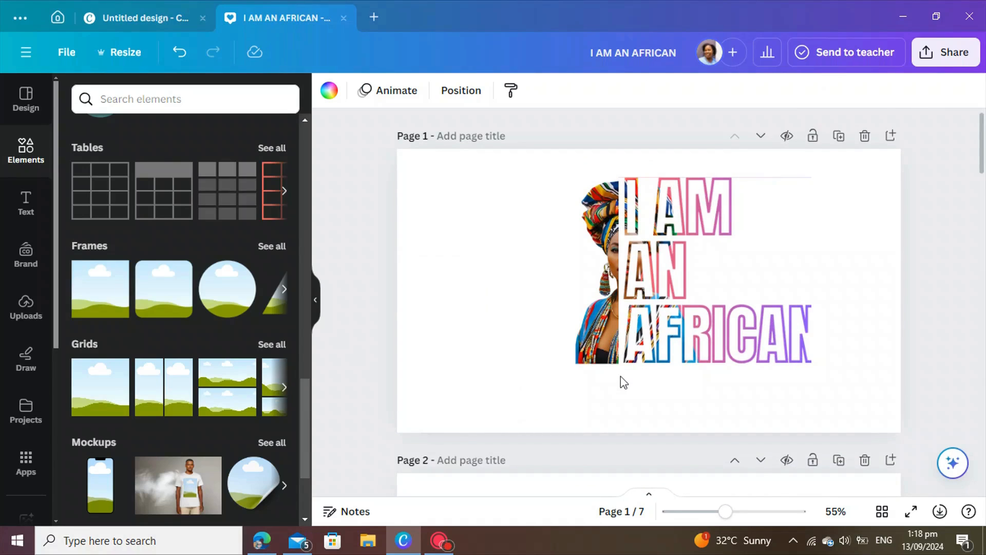
Step: Scroll past the MARRY XMAS TO YOU page 4 and page 5 to the WOW flamingo page 6
scroll(621, 376, down, 6)
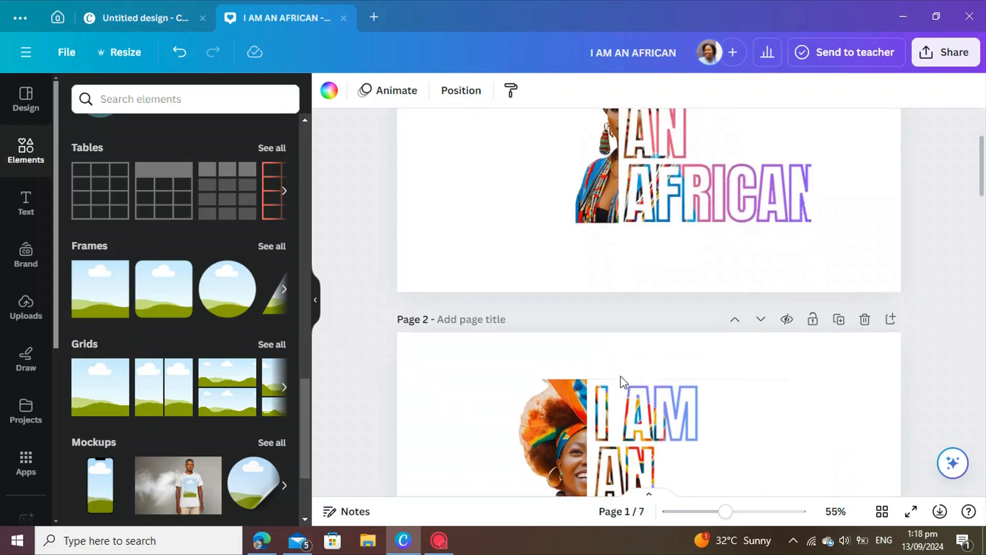
scroll(621, 376, down, 10)
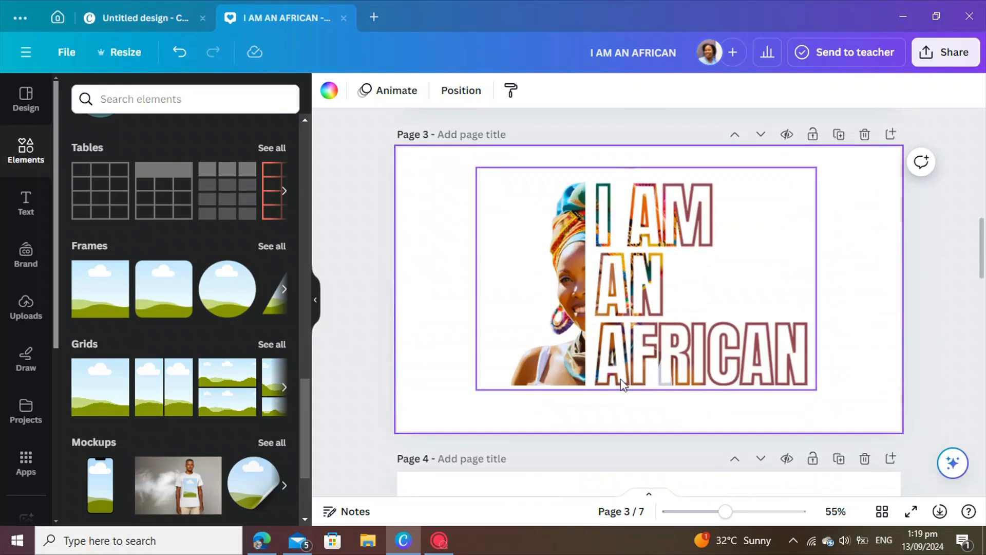
click(635, 389)
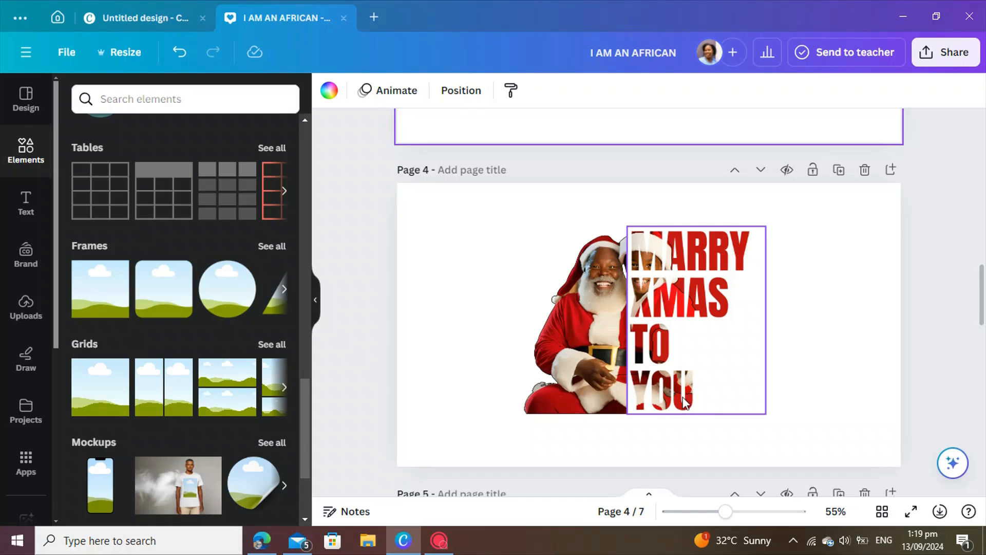
scroll(682, 403, down, 5)
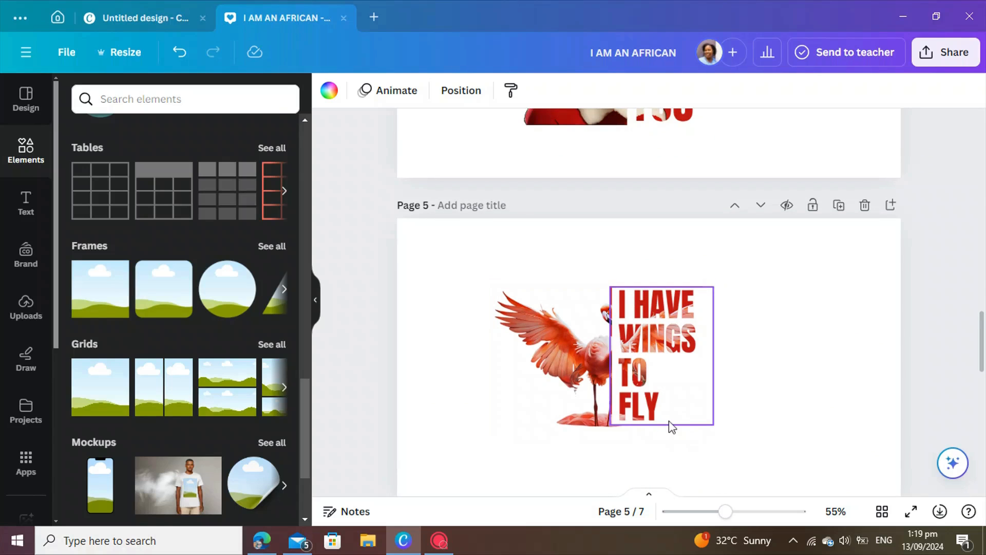
scroll(669, 422, down, 8)
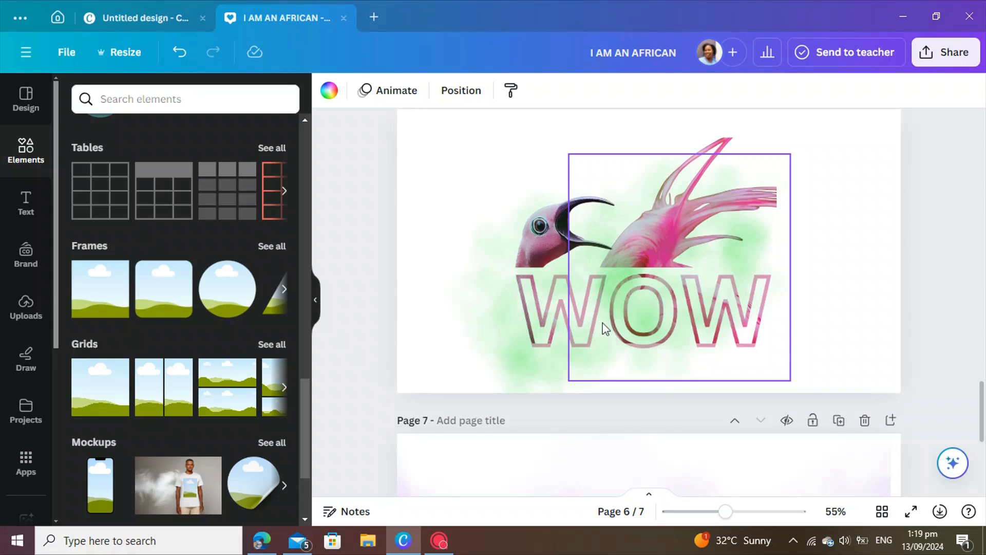
scroll(555, 349, up, 3)
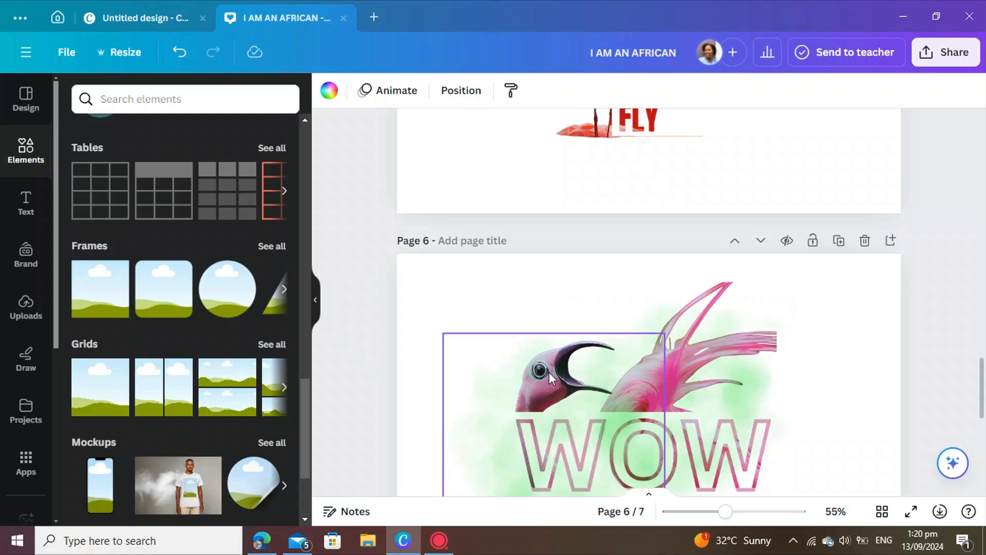